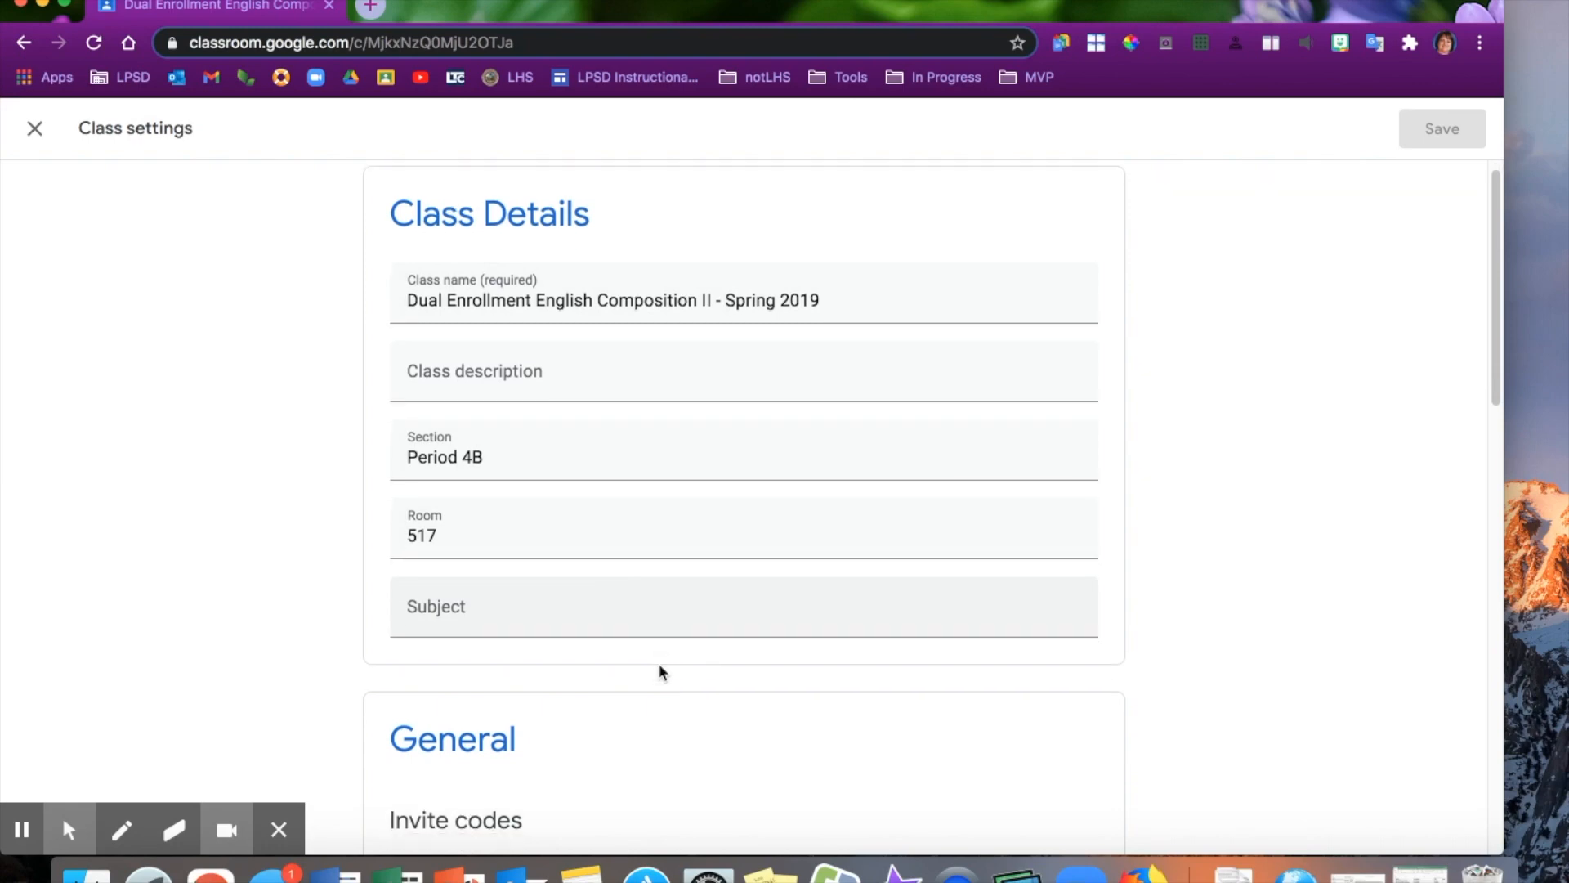
Set the overall grade calculation in the class's grading settings to Weighted by category.
{"action": "scroll", "coordinate": [662, 673], "scroll_direction": "down", "scroll_amount": 10}
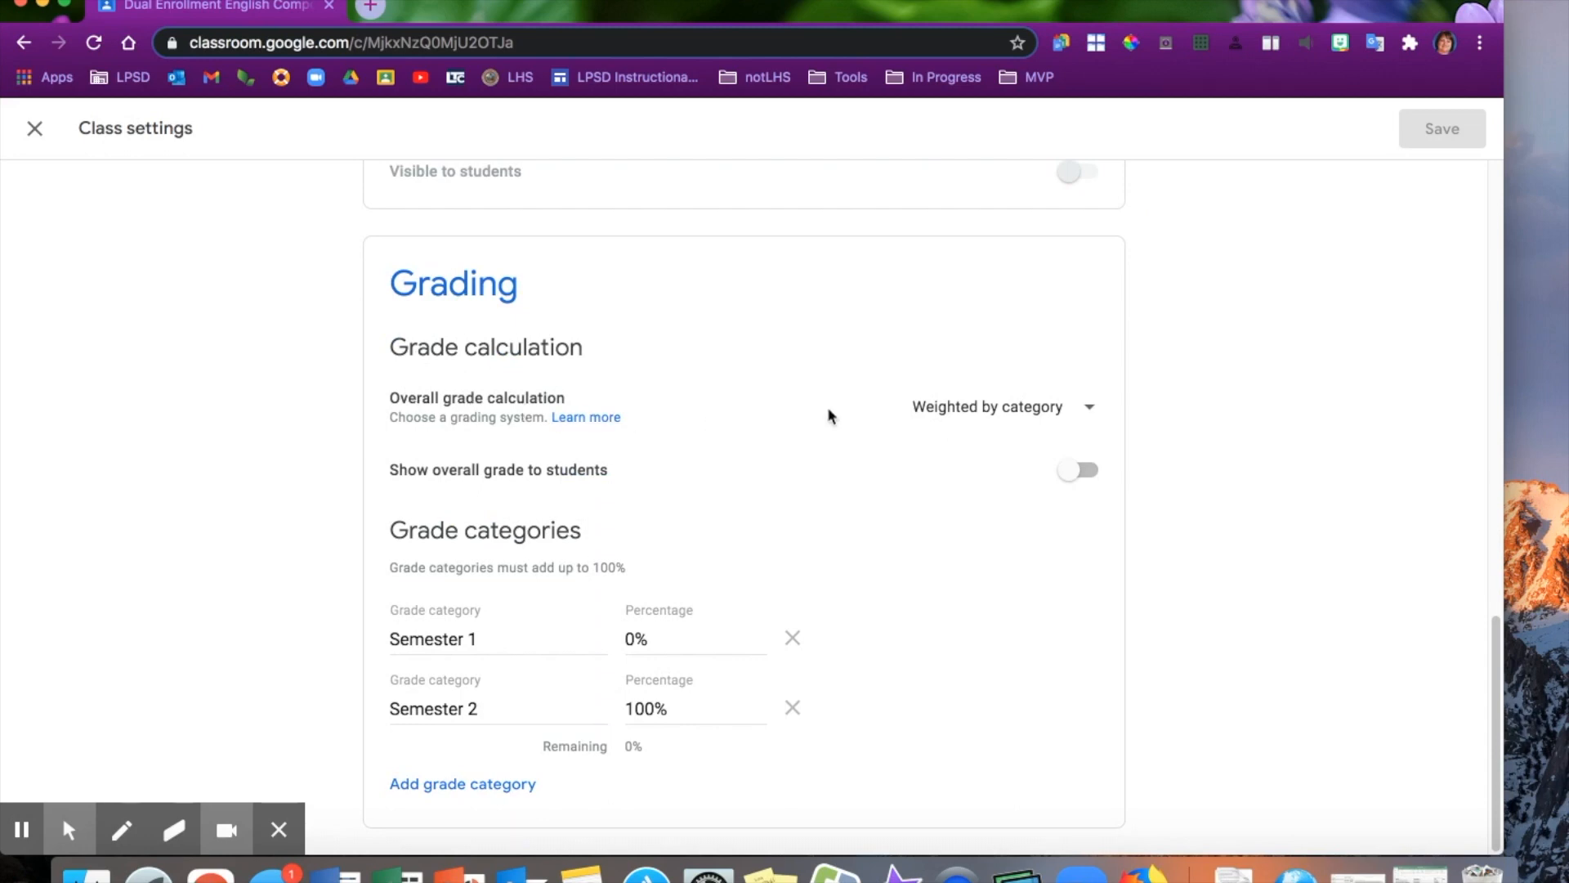
{"action": "left_click", "coordinate": [1087, 407]}
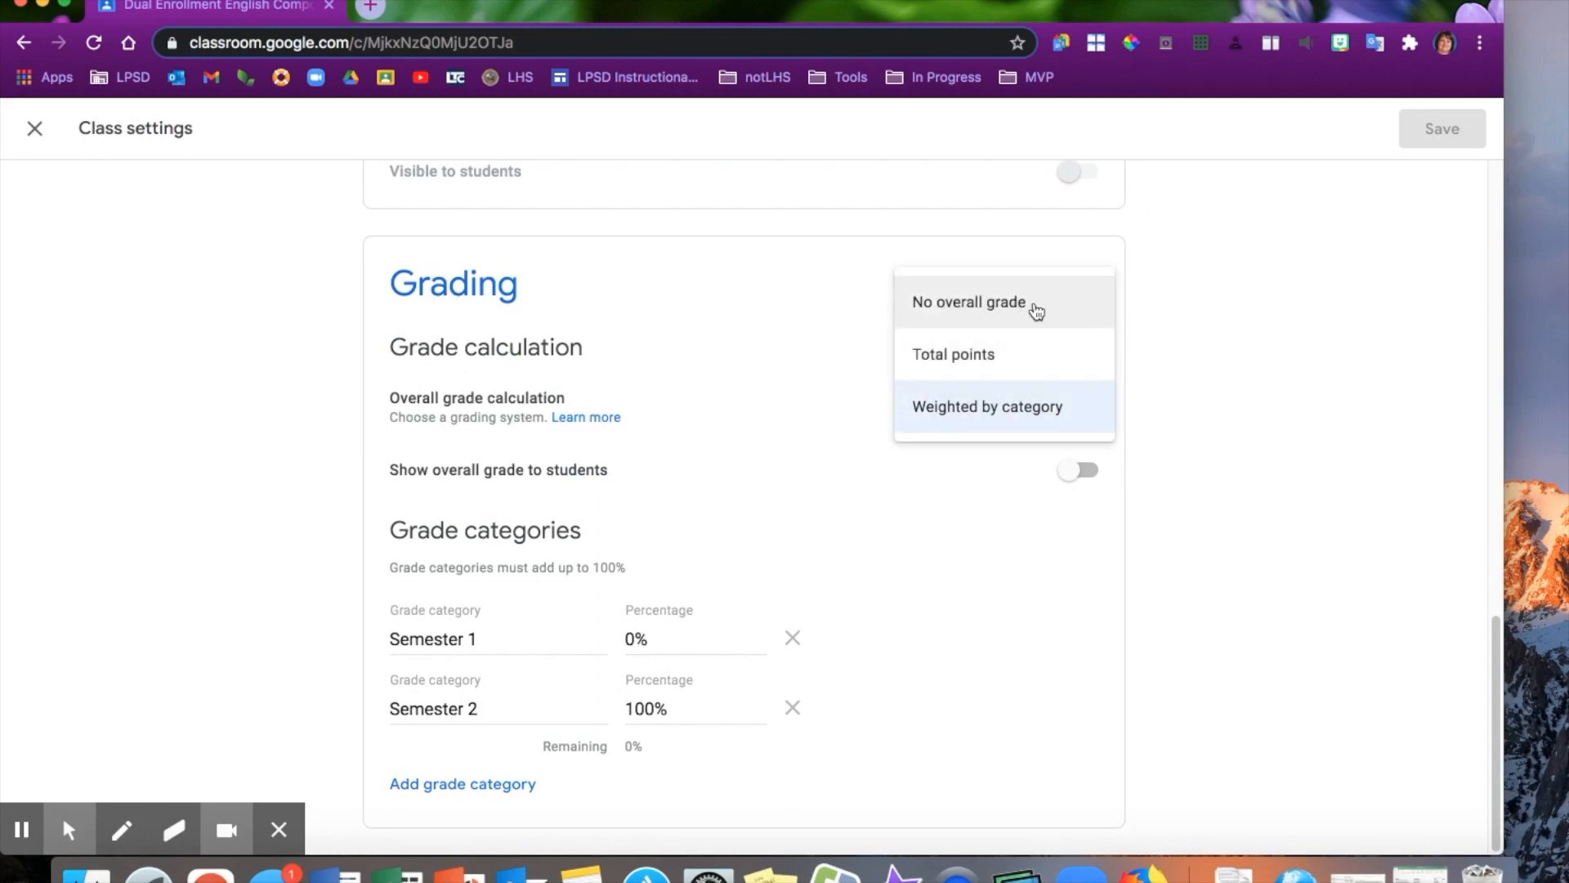
{"action": "left_click", "coordinate": [932, 408]}
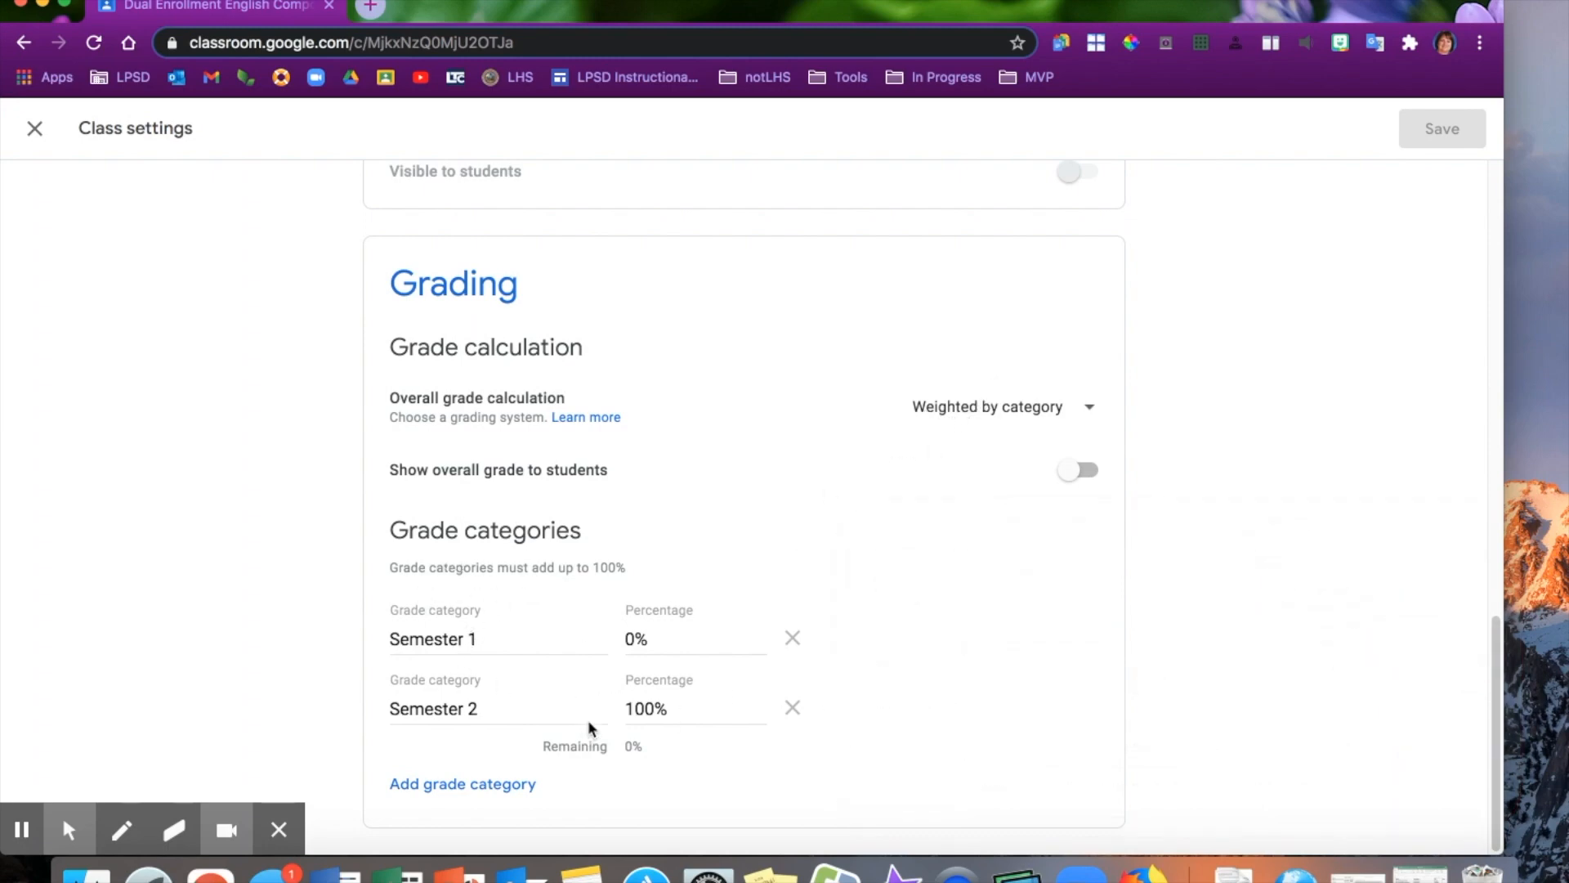
Rename the first grade category as Quarter 1.
{"action": "left_click", "coordinate": [516, 644]}
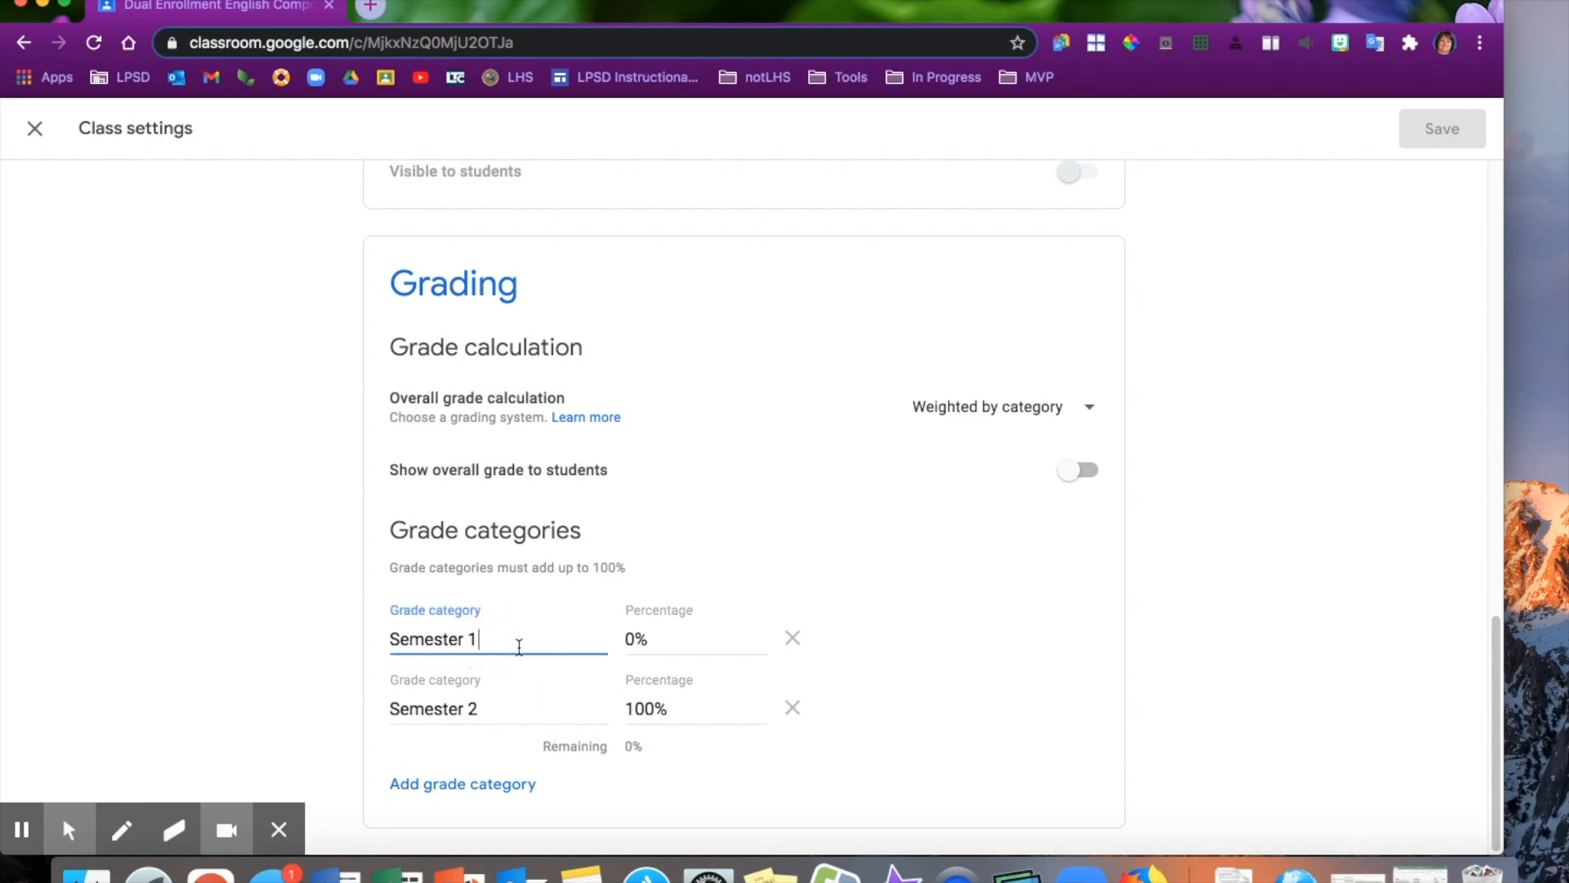
{"action": "key", "text": "BackSpace"}
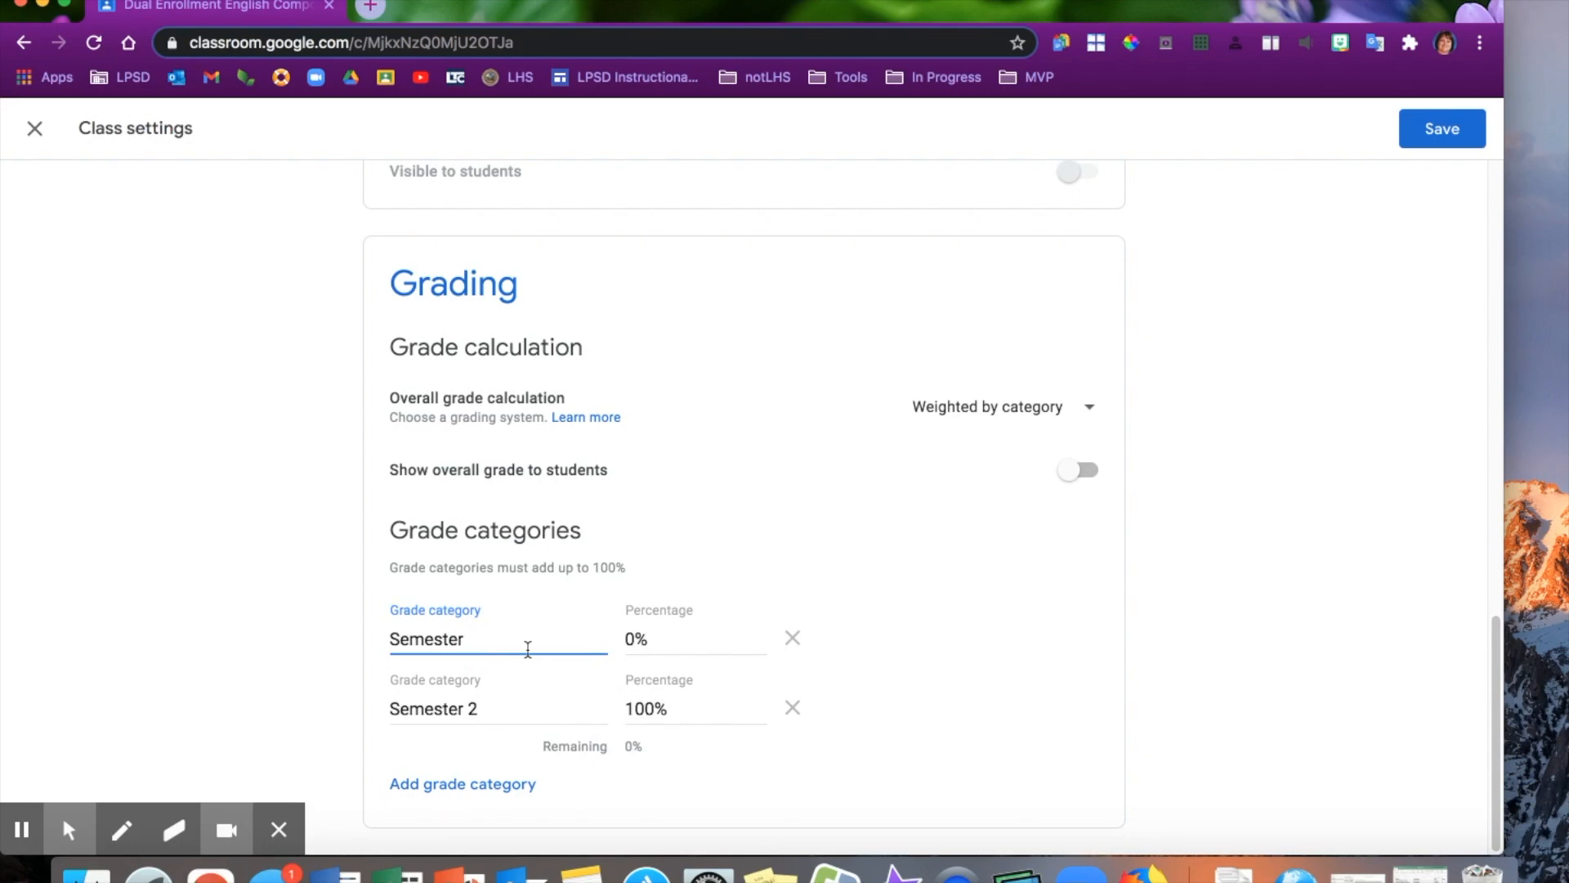
{"action": "key", "text": "BackSpace"}
{"action": "key", "text": "BackSpace"}
{"action": "key", "text": "BackSpace"}
{"action": "key", "text": "BackSpace"}
{"action": "key", "text": "BackSpace"}
{"action": "key", "text": "BackSpace"}
{"action": "key", "text": "BackSpace"}
{"action": "key", "text": "BackSpace"}
{"action": "key", "text": "BackSpace"}
{"action": "type", "text": "Quarter 1"}
Rename the second grade category as Quarter 2 and set its percentage to 0%.
{"action": "left_click_drag", "start_coordinate": [490, 708], "coordinate": [385, 704]}
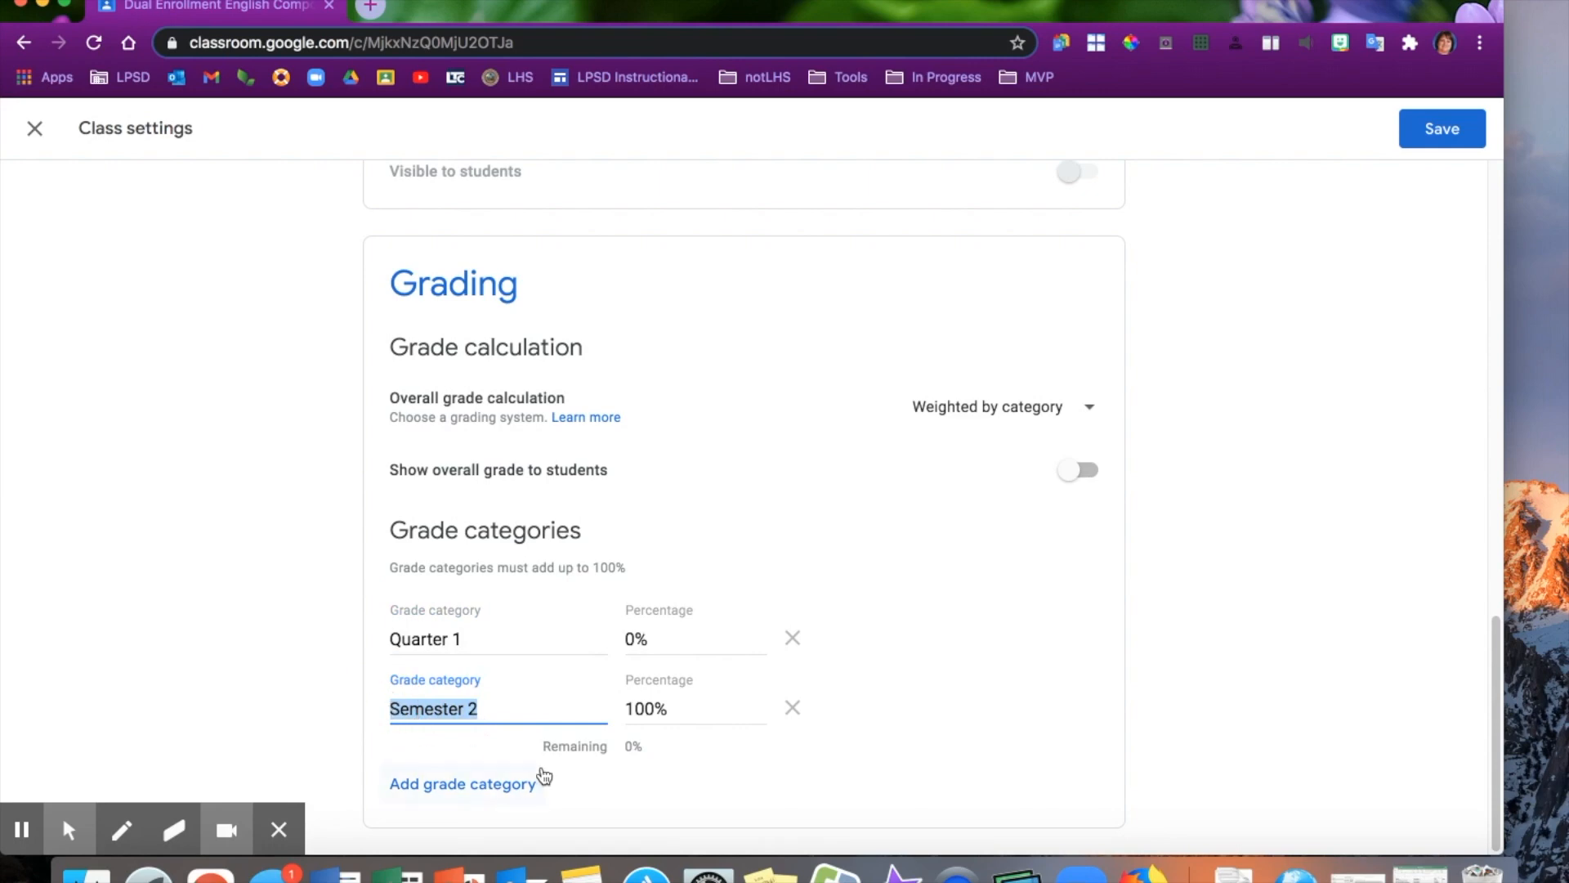
{"action": "type", "text": "Quarter 2"}
{"action": "left_click", "coordinate": [648, 708]}
{"action": "double_click", "coordinate": [647, 708]}
{"action": "type", "text": "0"}
Add a third grade category named Quarter 3 with a percentage of 100%.
{"action": "left_click", "coordinate": [463, 782]}
{"action": "scroll", "coordinate": [536, 714], "scroll_direction": "down", "scroll_amount": 1}
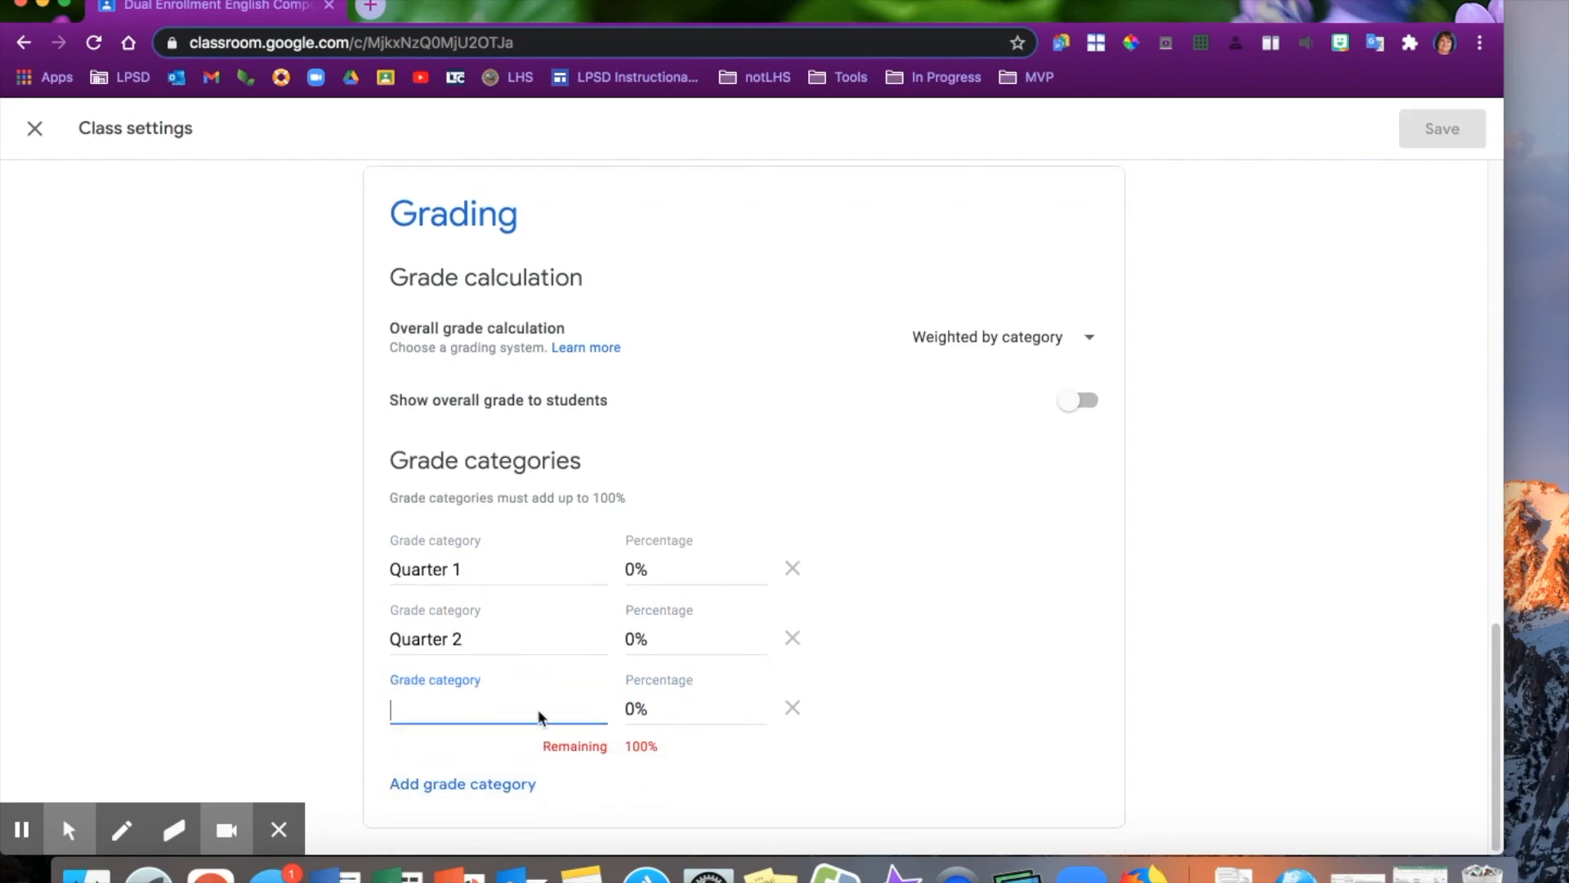
{"action": "type", "text": "Quarter 3"}
{"action": "left_click", "coordinate": [633, 708]}
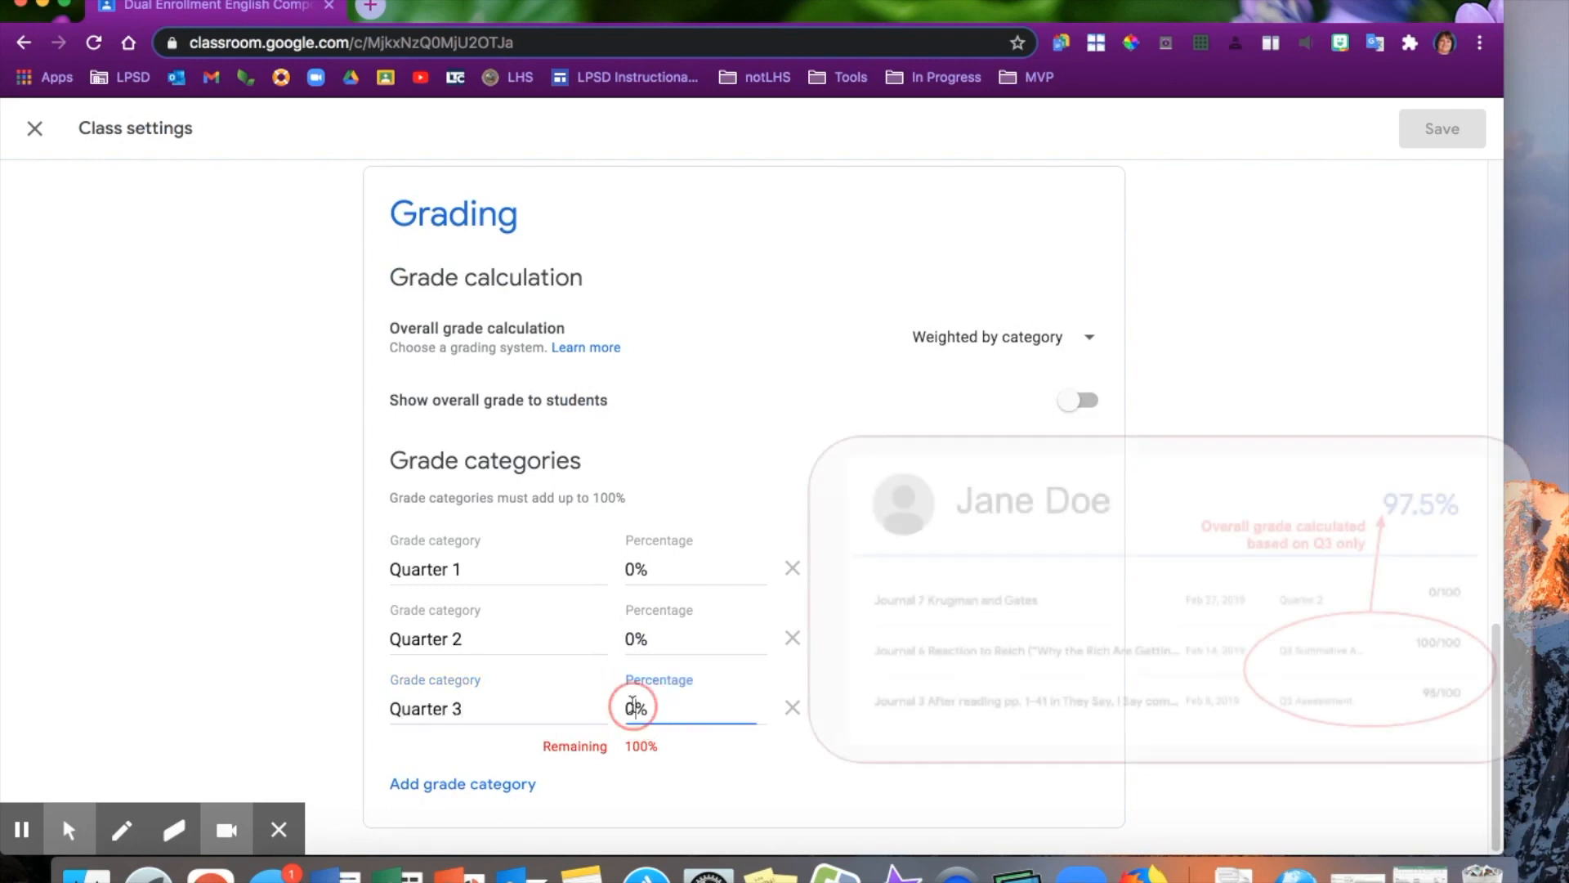
{"action": "key", "text": "BackSpace"}
{"action": "type", "text": "100"}
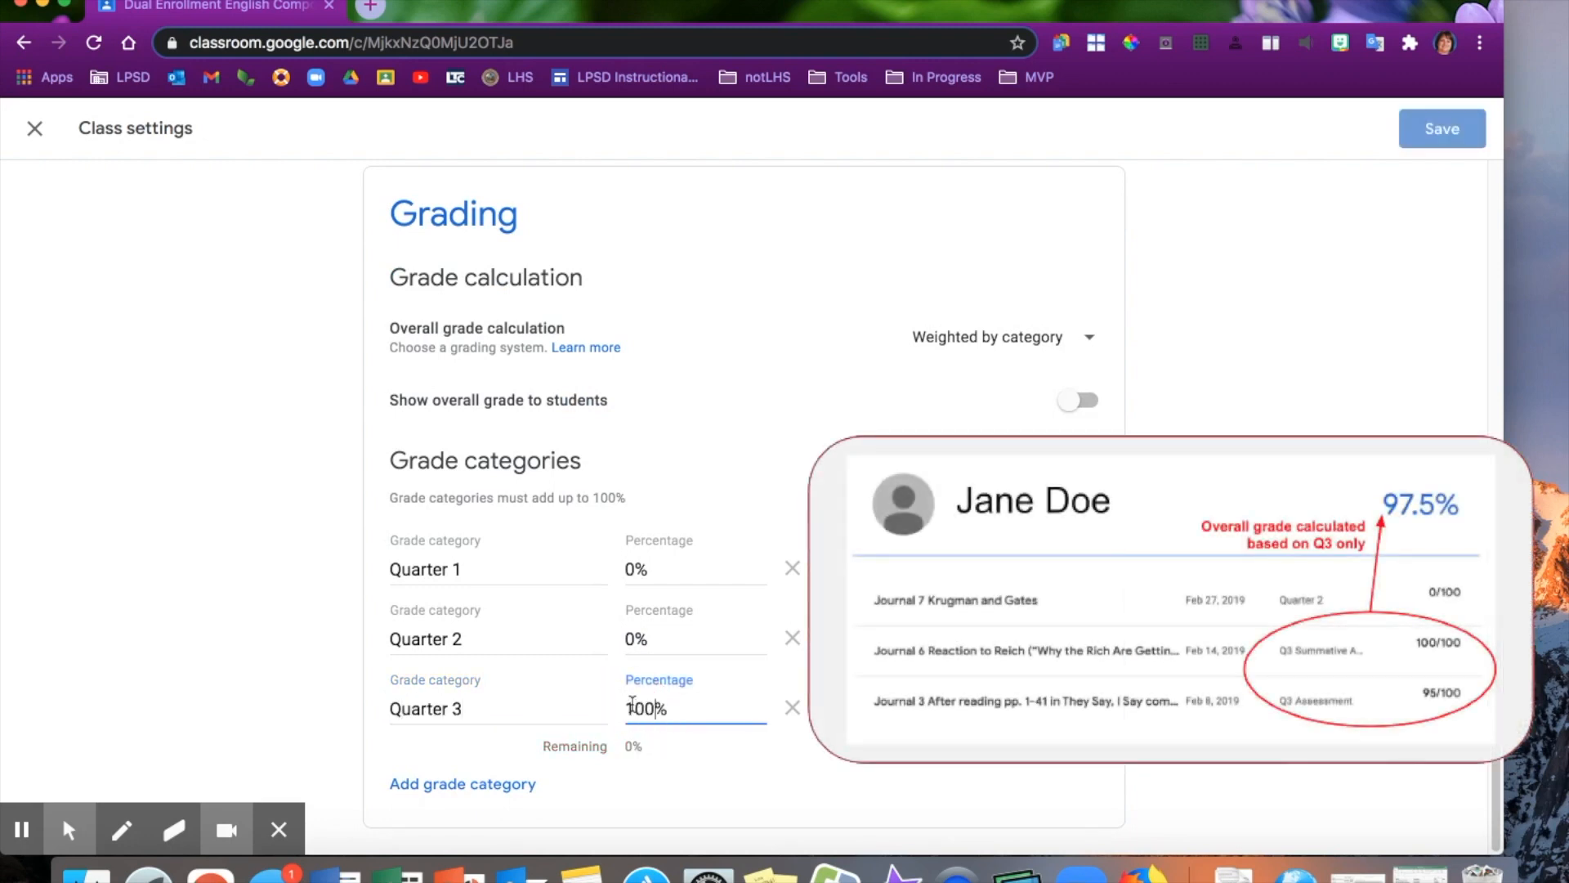
Add a fourth grade category named Quarter 4 at 0% and save the class settings.
{"action": "left_click", "coordinate": [483, 781]}
{"action": "type", "text": "Quarter 4"}
{"action": "left_click", "coordinate": [643, 777]}
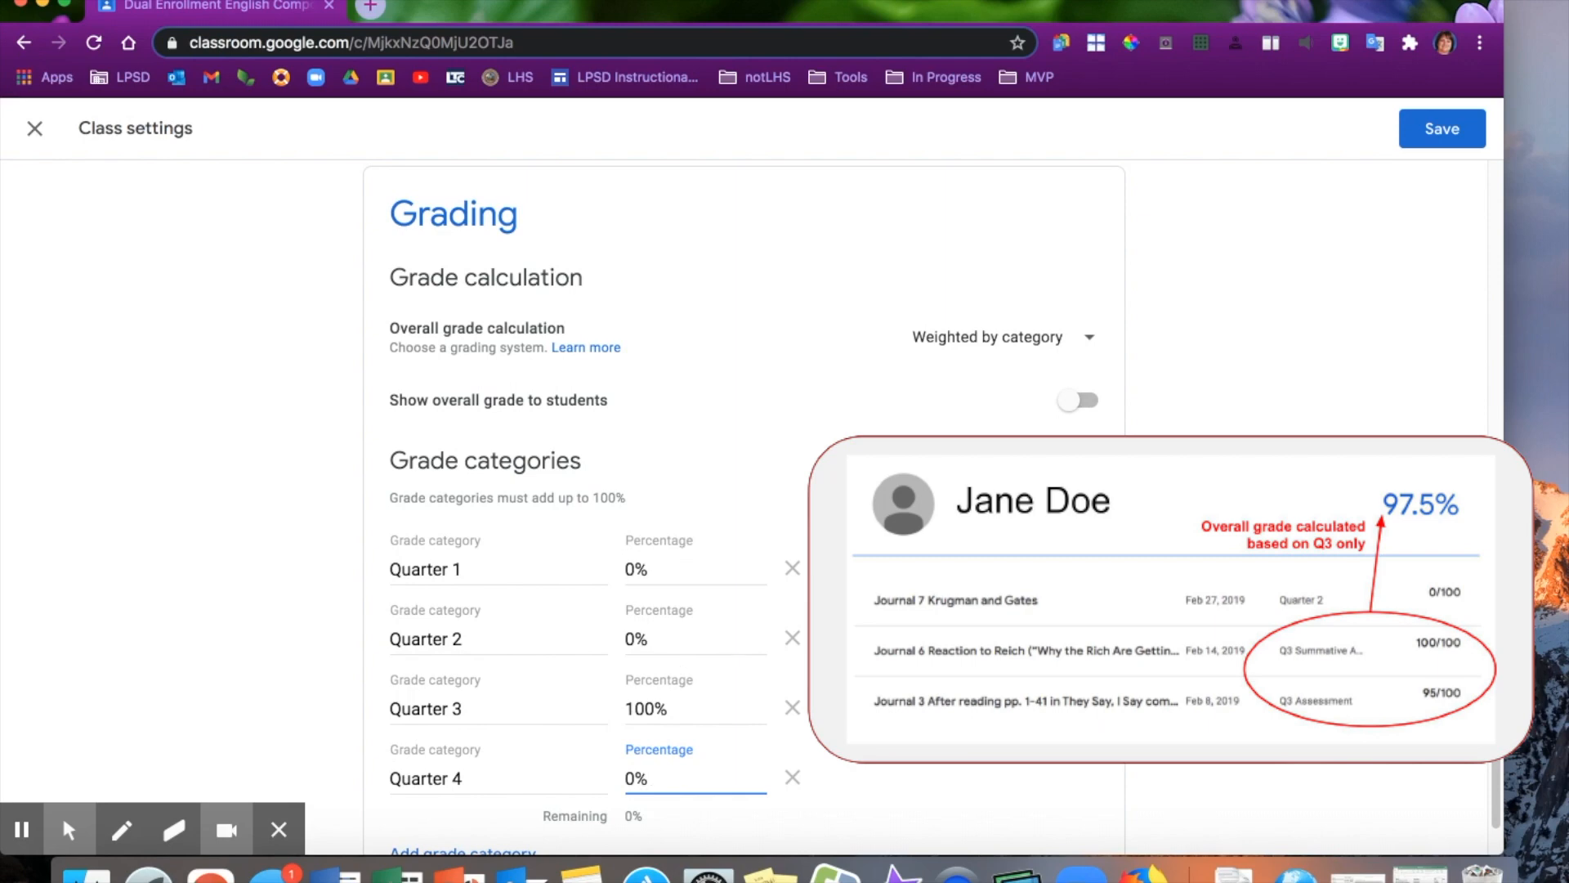
{"action": "left_click", "coordinate": [1450, 132]}
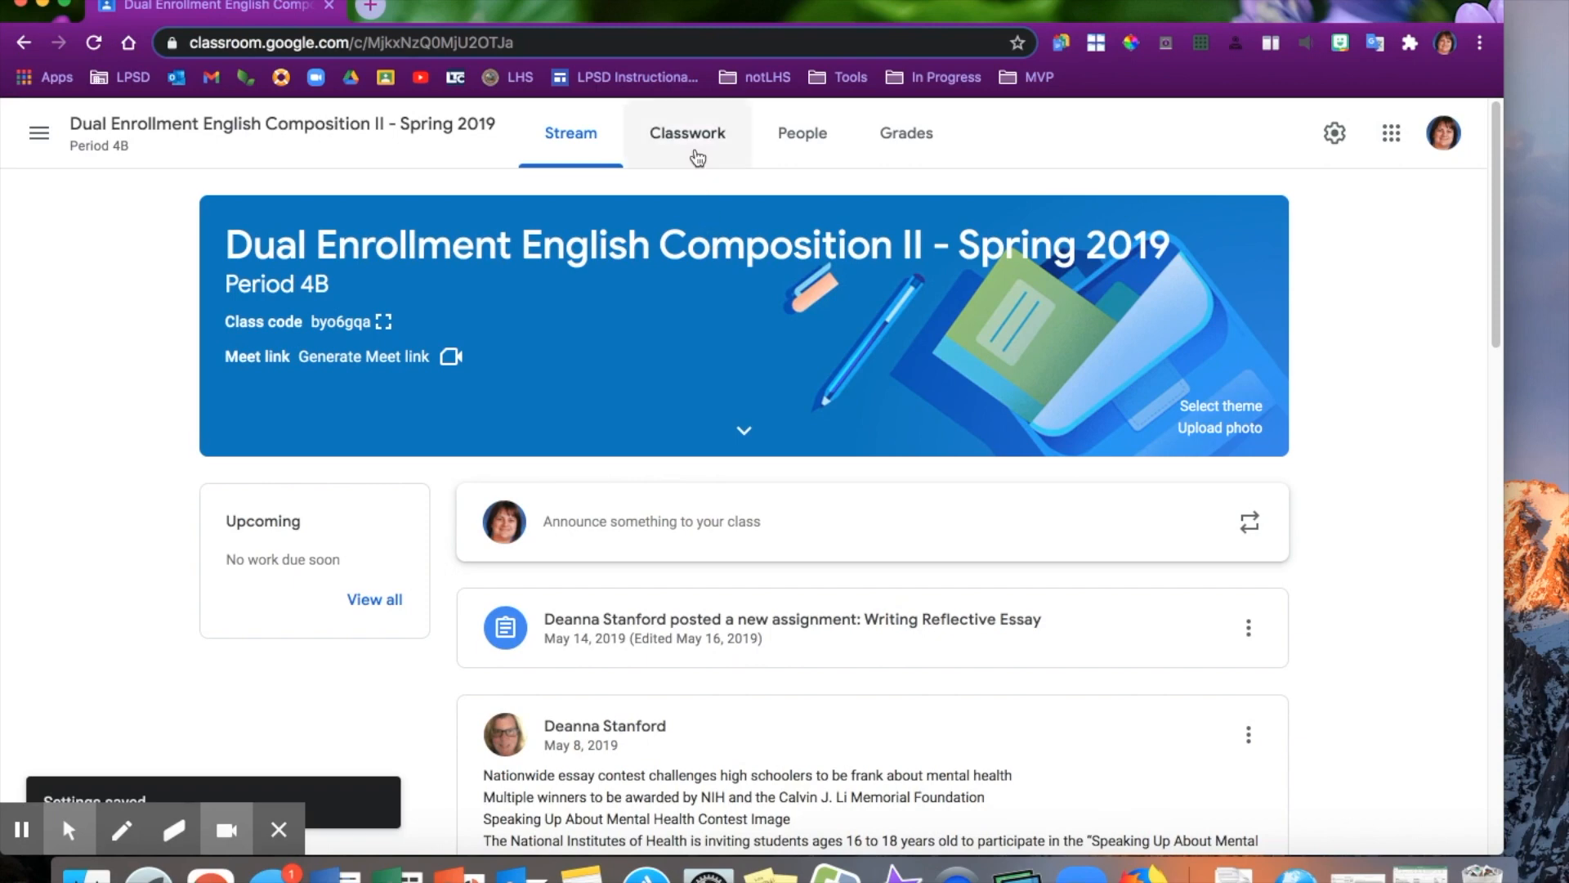
Create a new classwork assignment and set its grade category to Quarter 3.
{"action": "left_click", "coordinate": [693, 144]}
{"action": "scroll", "coordinate": [798, 578], "scroll_direction": "down", "scroll_amount": 3}
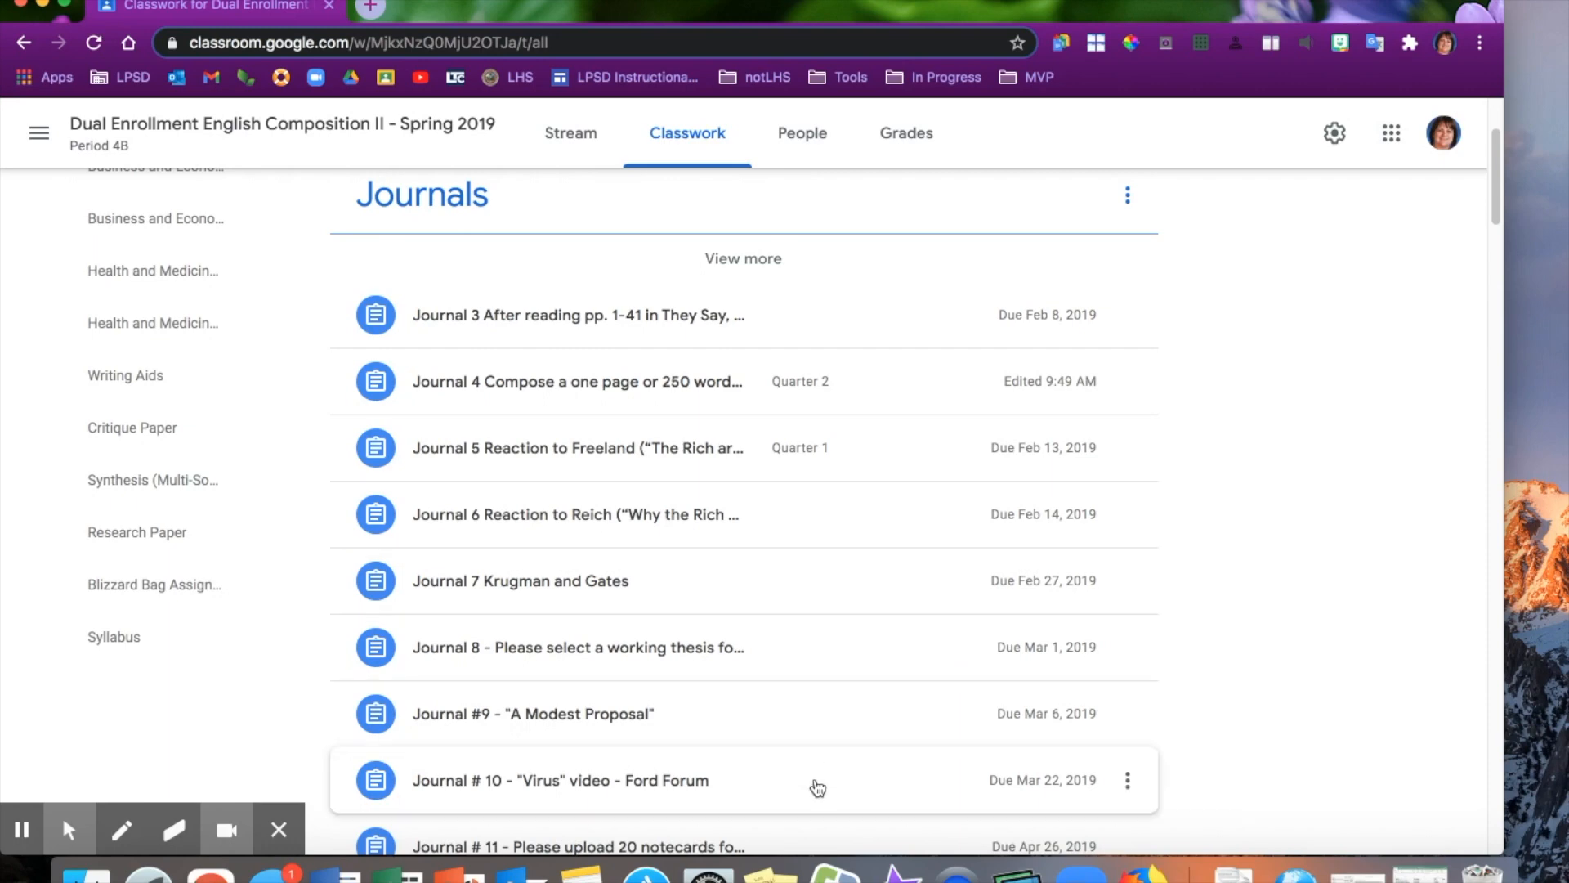
{"action": "scroll", "coordinate": [815, 786], "scroll_direction": "down", "scroll_amount": 2}
{"action": "scroll", "coordinate": [813, 740], "scroll_direction": "up", "scroll_amount": 5}
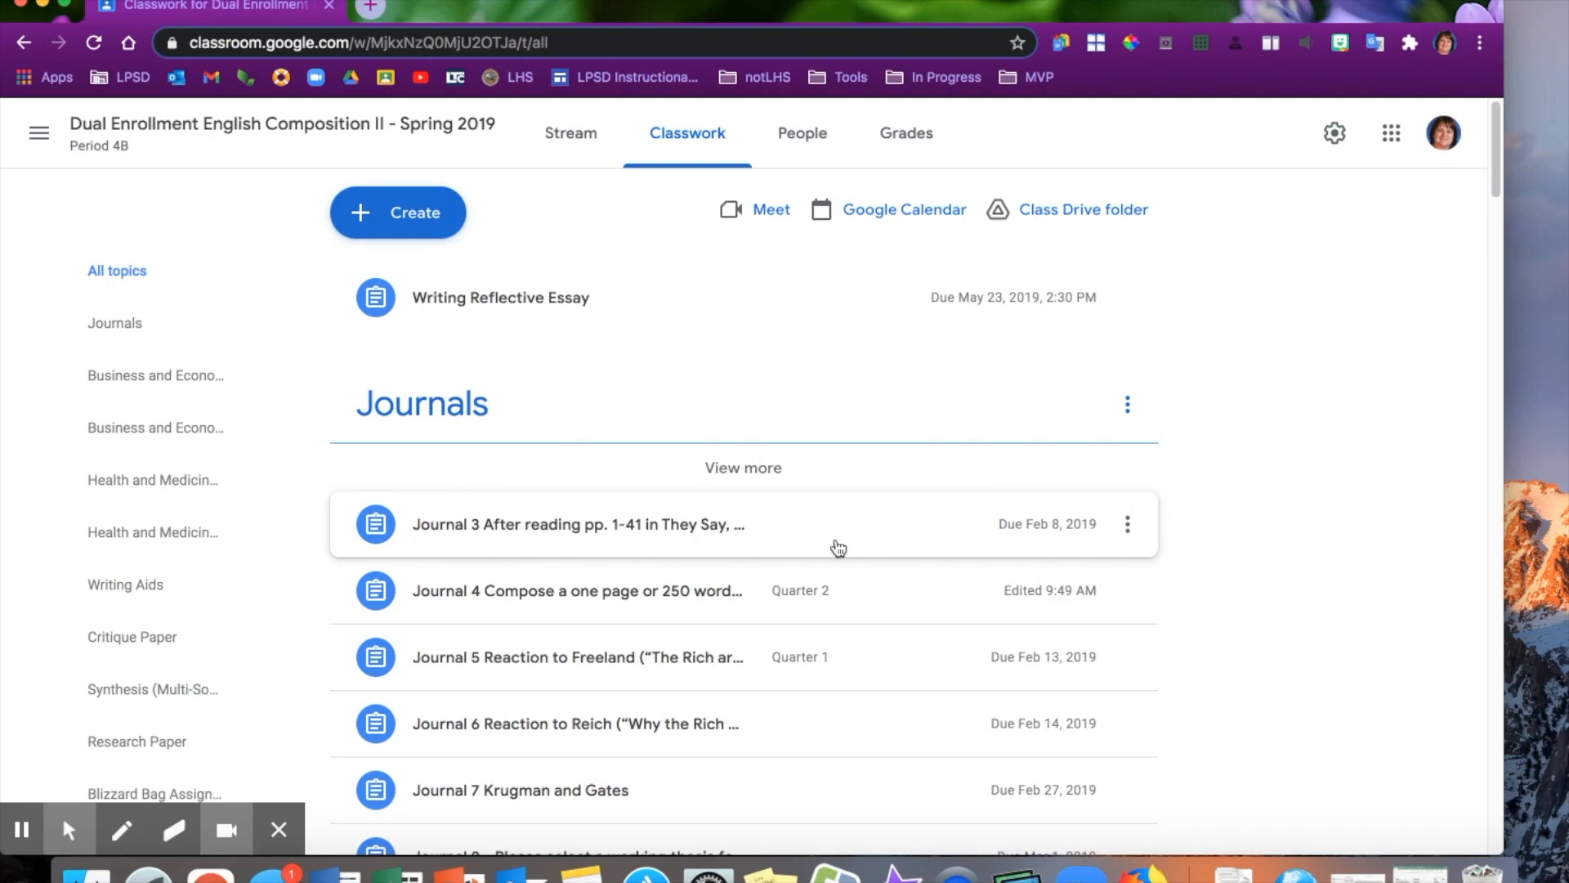
{"action": "left_click", "coordinate": [402, 214]}
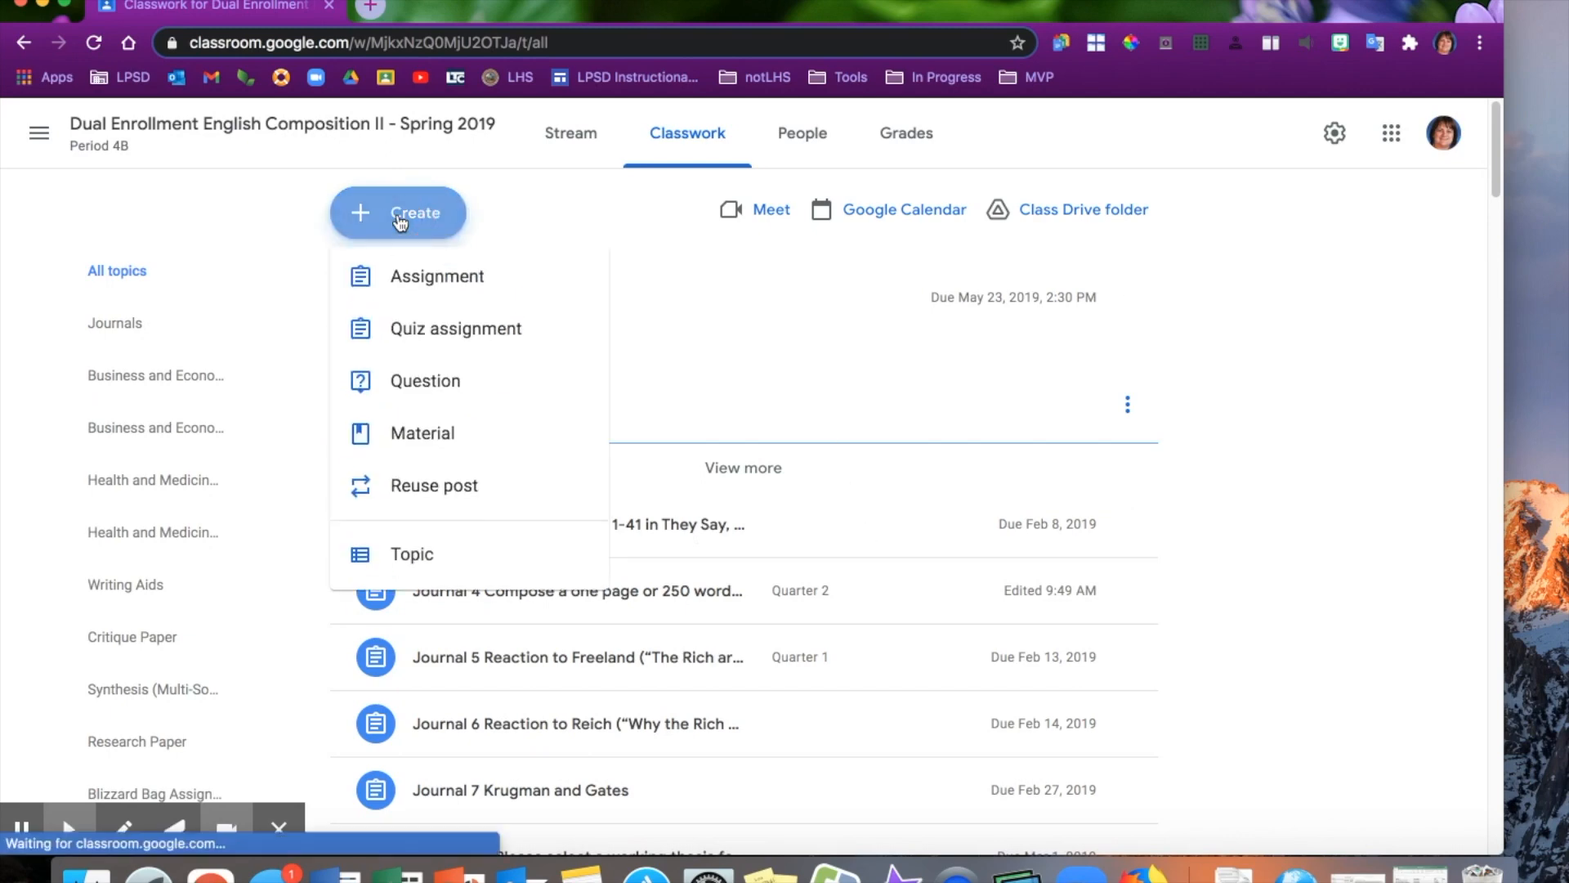
{"action": "left_click", "coordinate": [412, 278]}
{"action": "left_click", "coordinate": [1268, 354]}
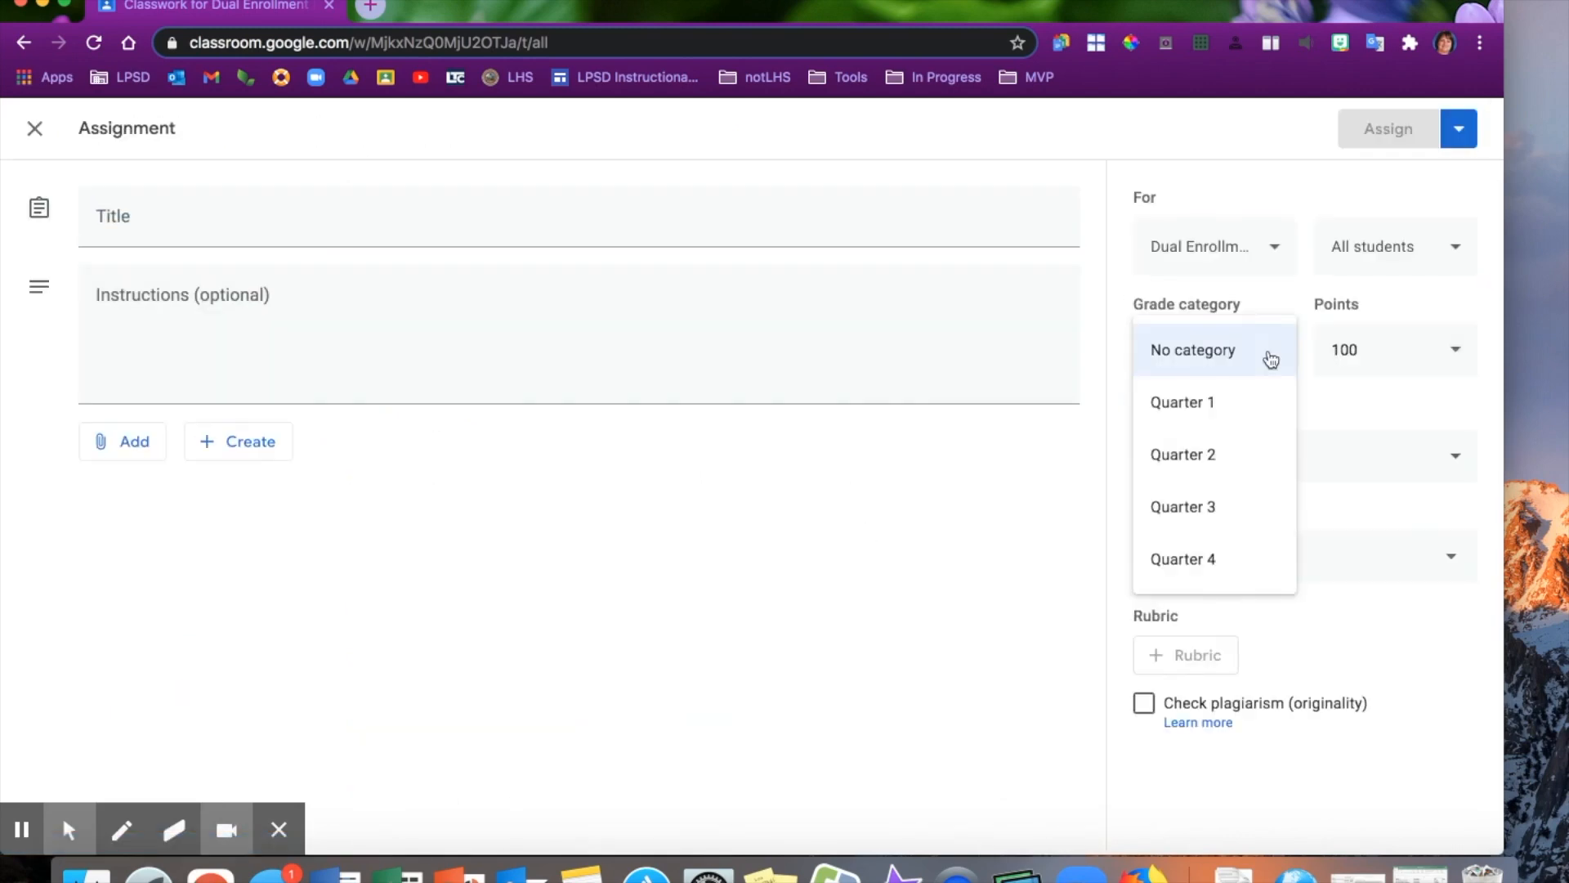
{"action": "left_click", "coordinate": [1252, 517]}
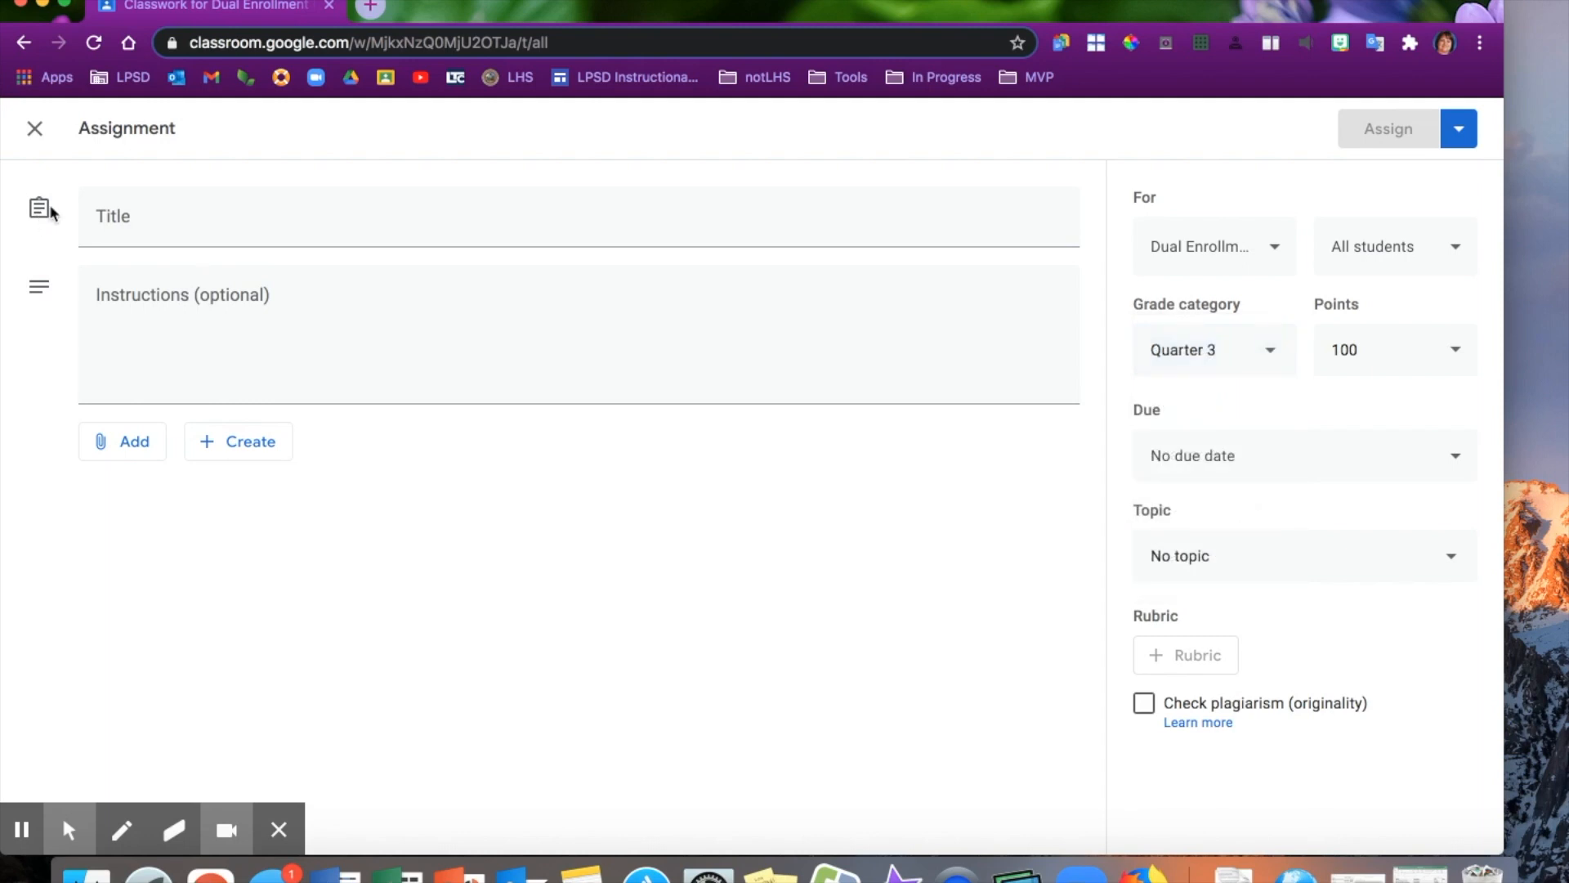
Title the assignment "Sample assignment", add the instructions "For training purposes only....students can ignore." and assign it to the class.
{"action": "left_click", "coordinate": [277, 243]}
{"action": "type", "text": "Sample assignment"}
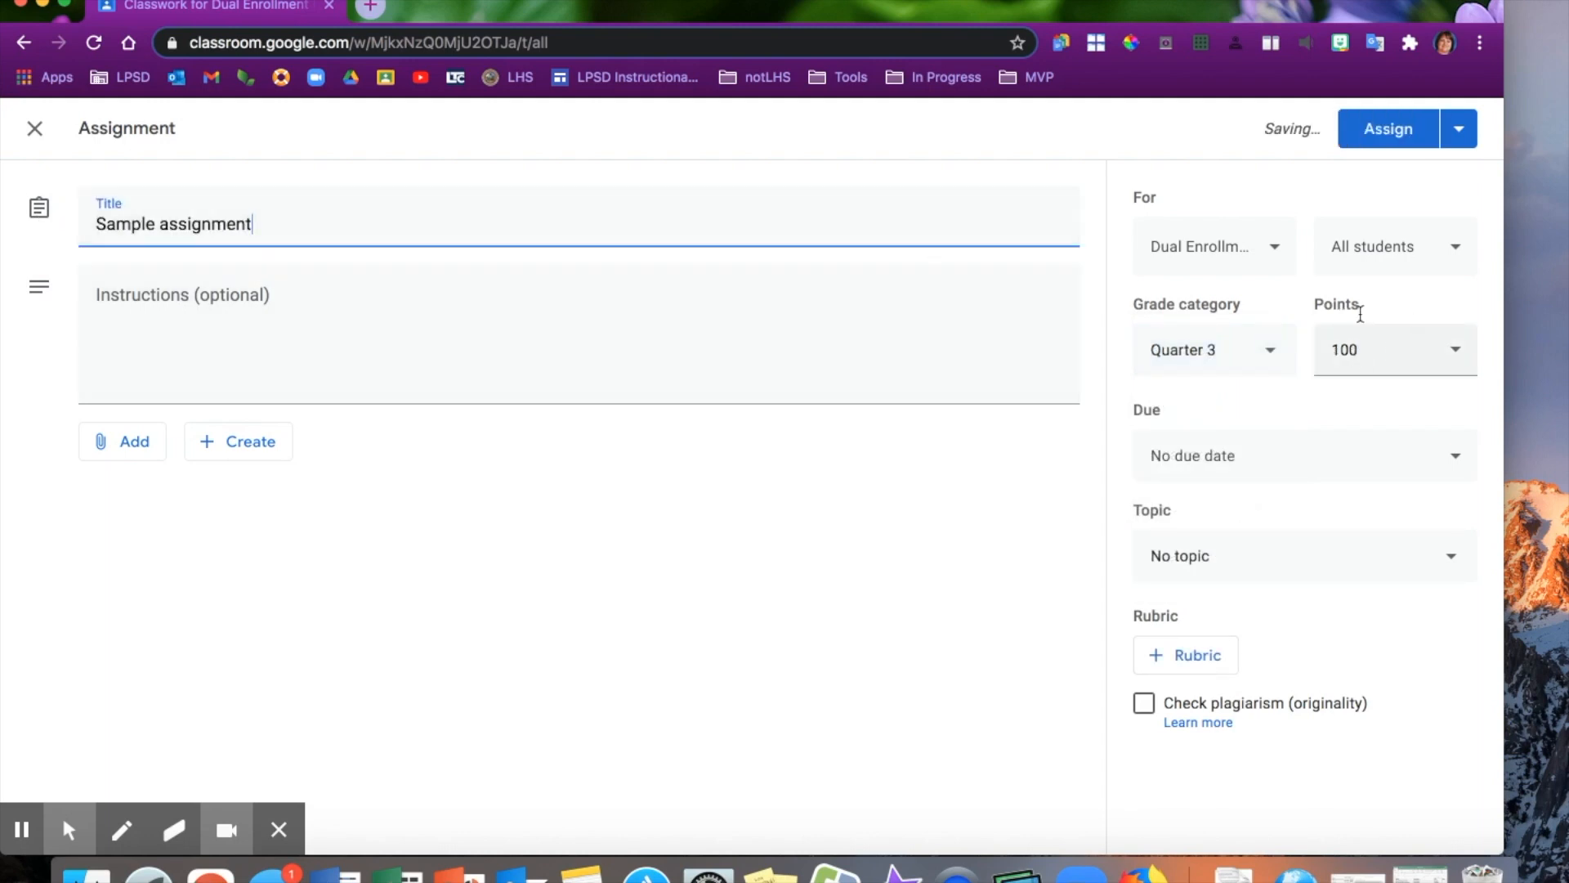
{"action": "left_click", "coordinate": [1454, 356]}
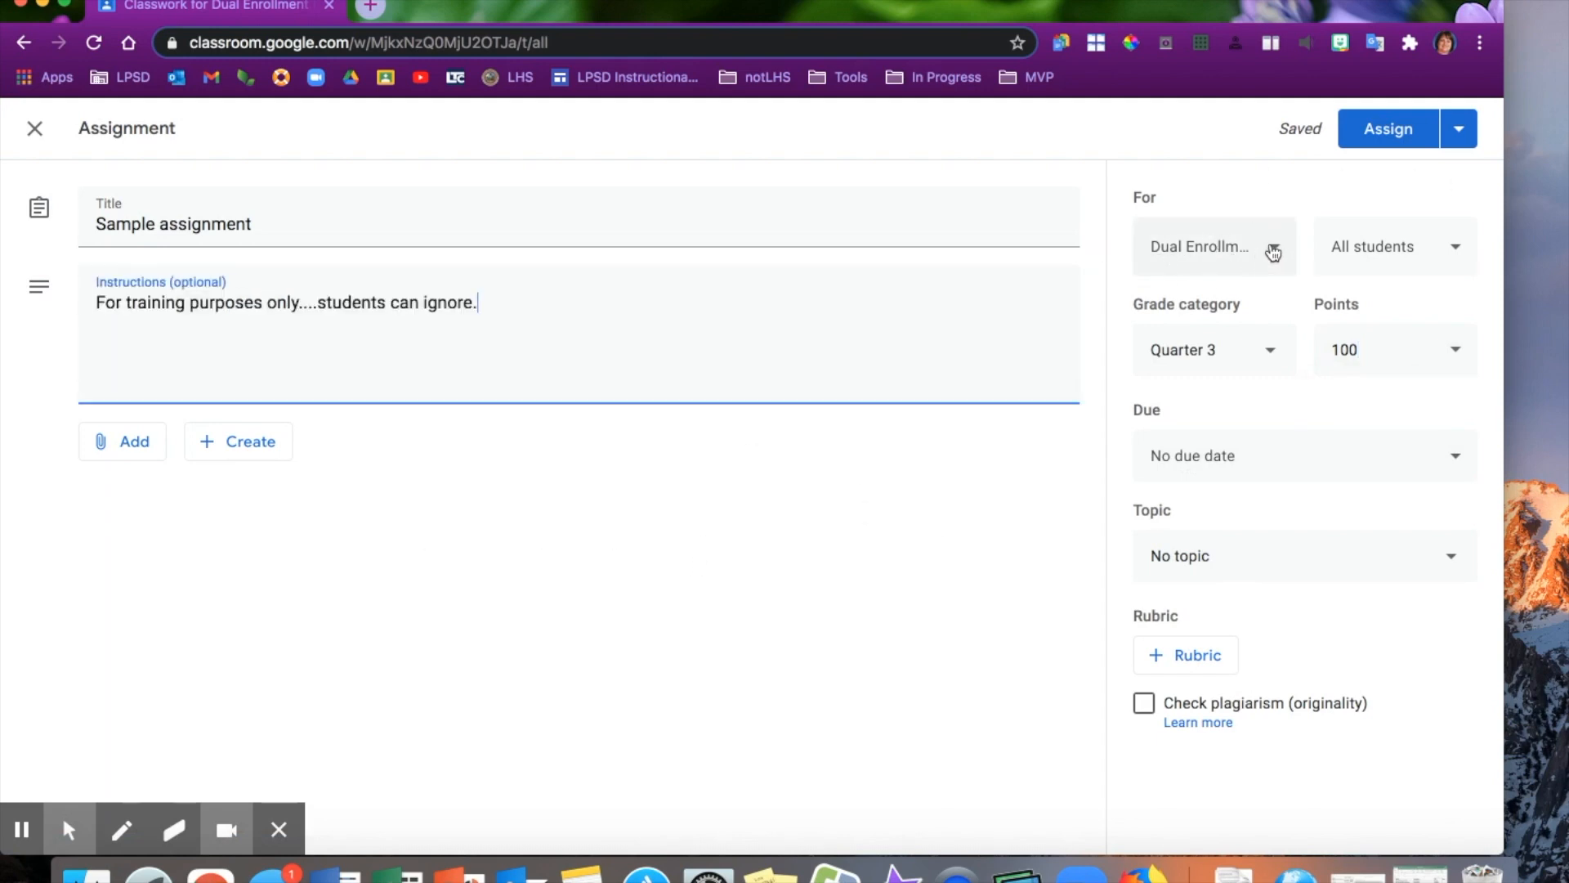
{"action": "left_click", "coordinate": [1273, 254]}
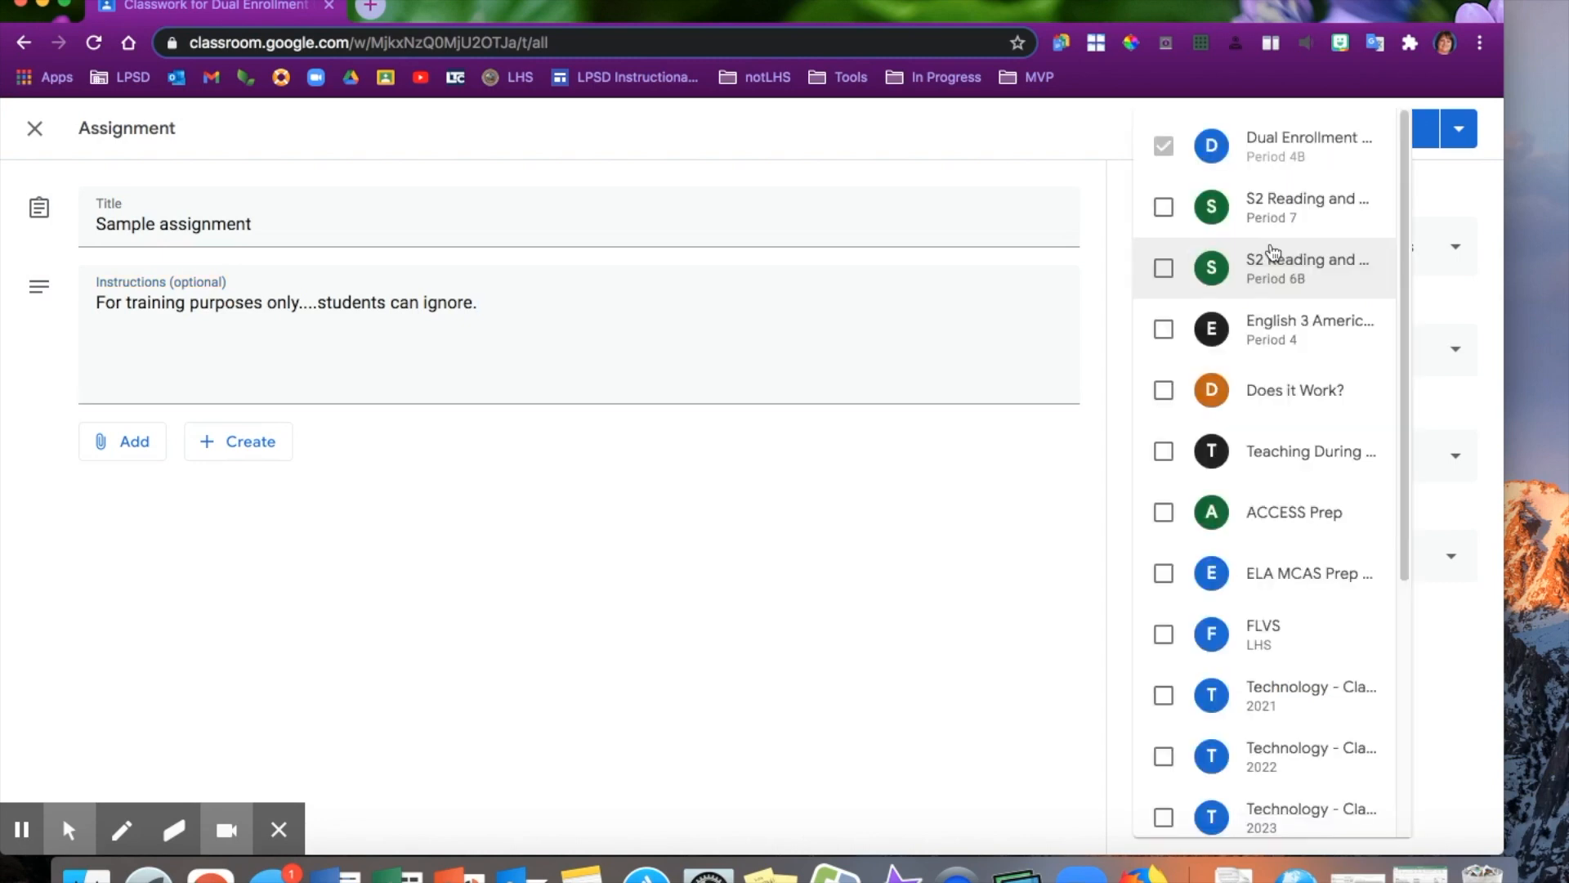
{"action": "left_click", "coordinate": [928, 587]}
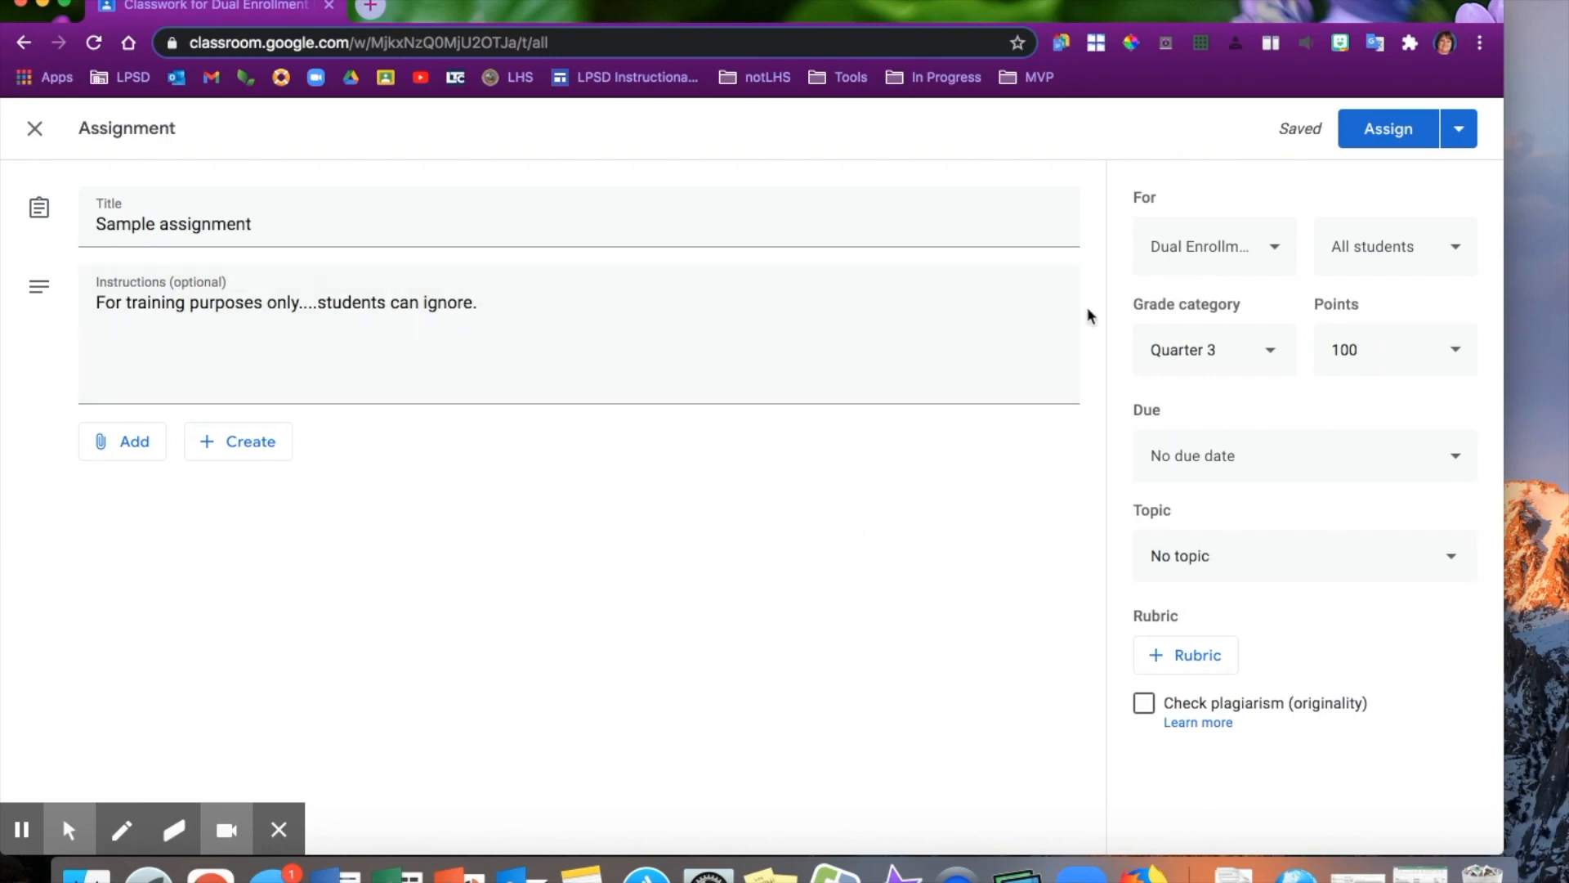
{"action": "left_click", "coordinate": [1390, 129]}
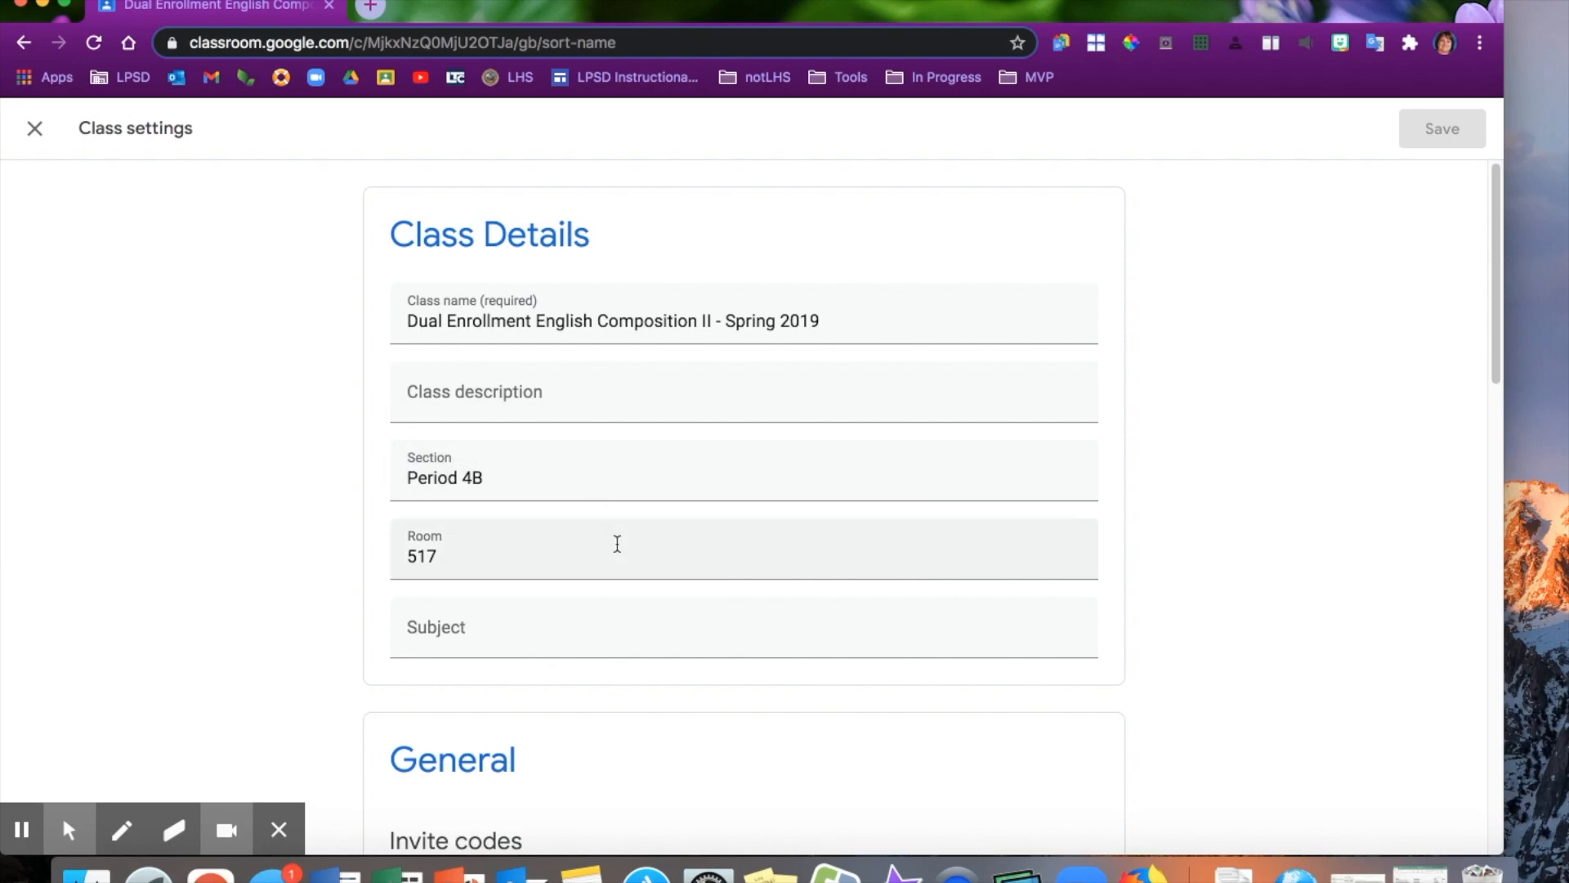
Review the grade categories in the class settings and the category labels on the classwork assignments.
{"action": "scroll", "coordinate": [618, 542], "scroll_direction": "down", "scroll_amount": 5}
{"action": "scroll", "coordinate": [618, 543], "scroll_direction": "down", "scroll_amount": 10}
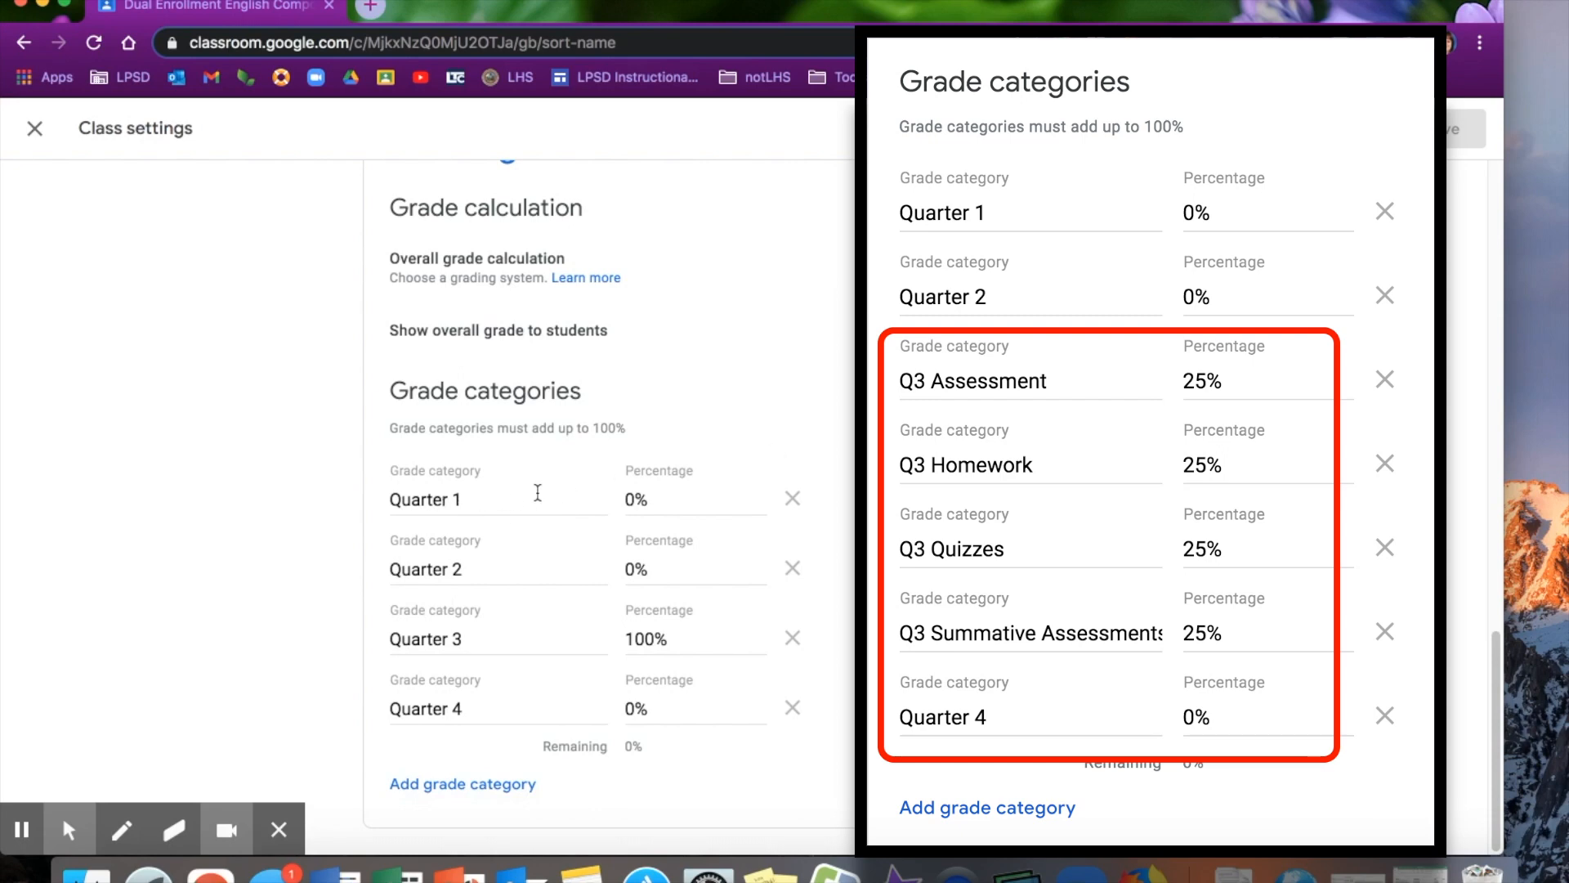
{"action": "scroll", "coordinate": [538, 491], "scroll_direction": "up", "scroll_amount": 10}
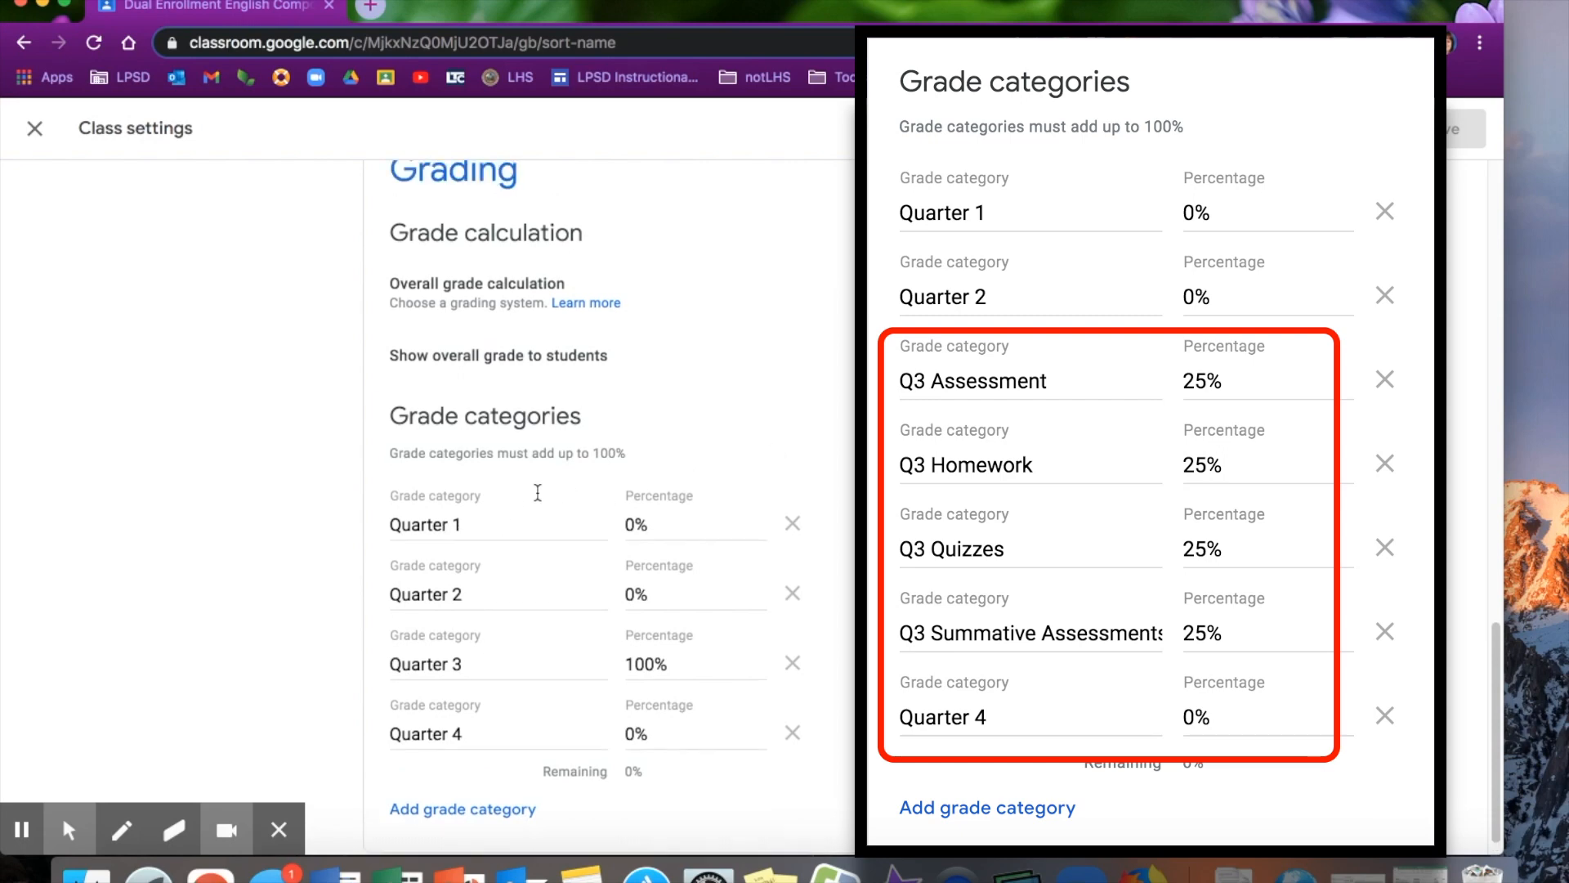
{"action": "scroll", "coordinate": [537, 490], "scroll_direction": "up", "scroll_amount": 6}
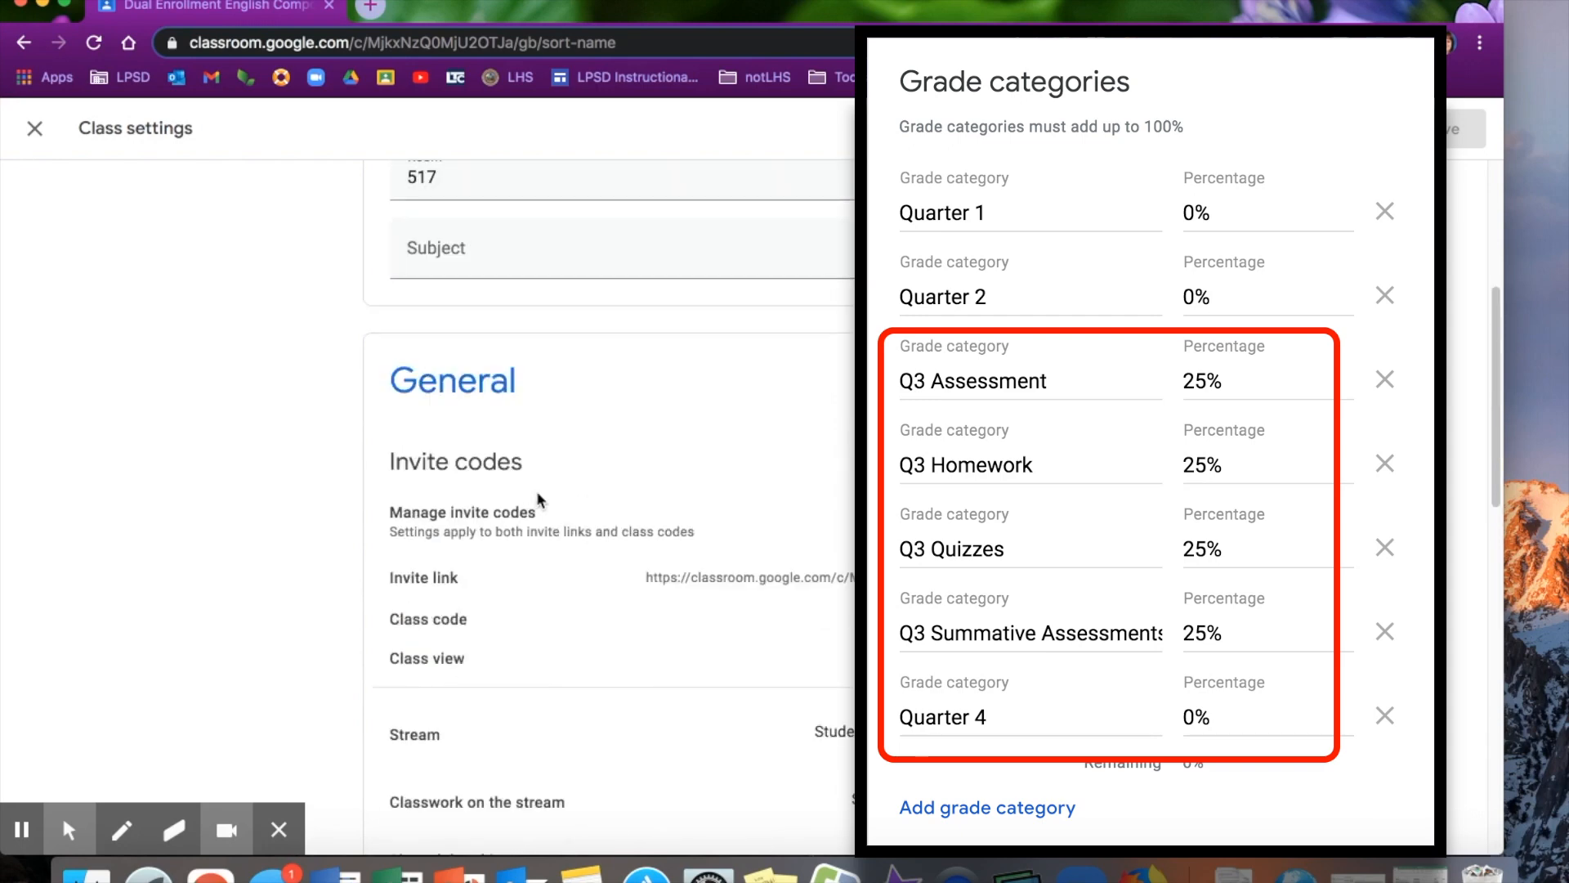
{"action": "scroll", "coordinate": [590, 494], "scroll_direction": "down", "scroll_amount": 8}
{"action": "scroll", "coordinate": [591, 494], "scroll_direction": "down", "scroll_amount": 7}
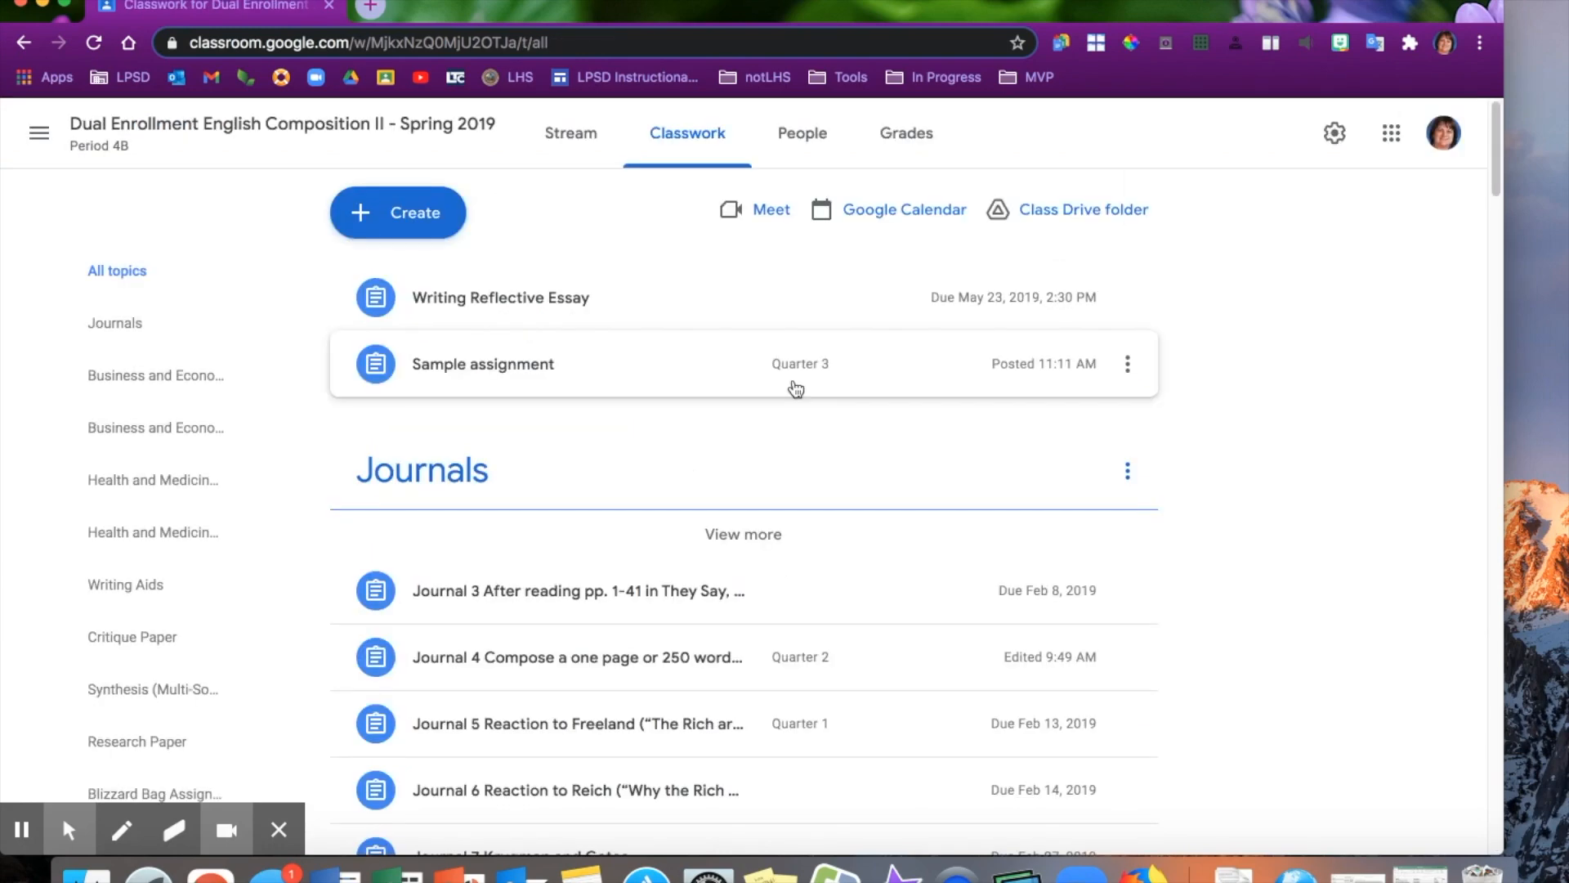
{"action": "scroll", "coordinate": [824, 660], "scroll_direction": "down", "scroll_amount": 1}
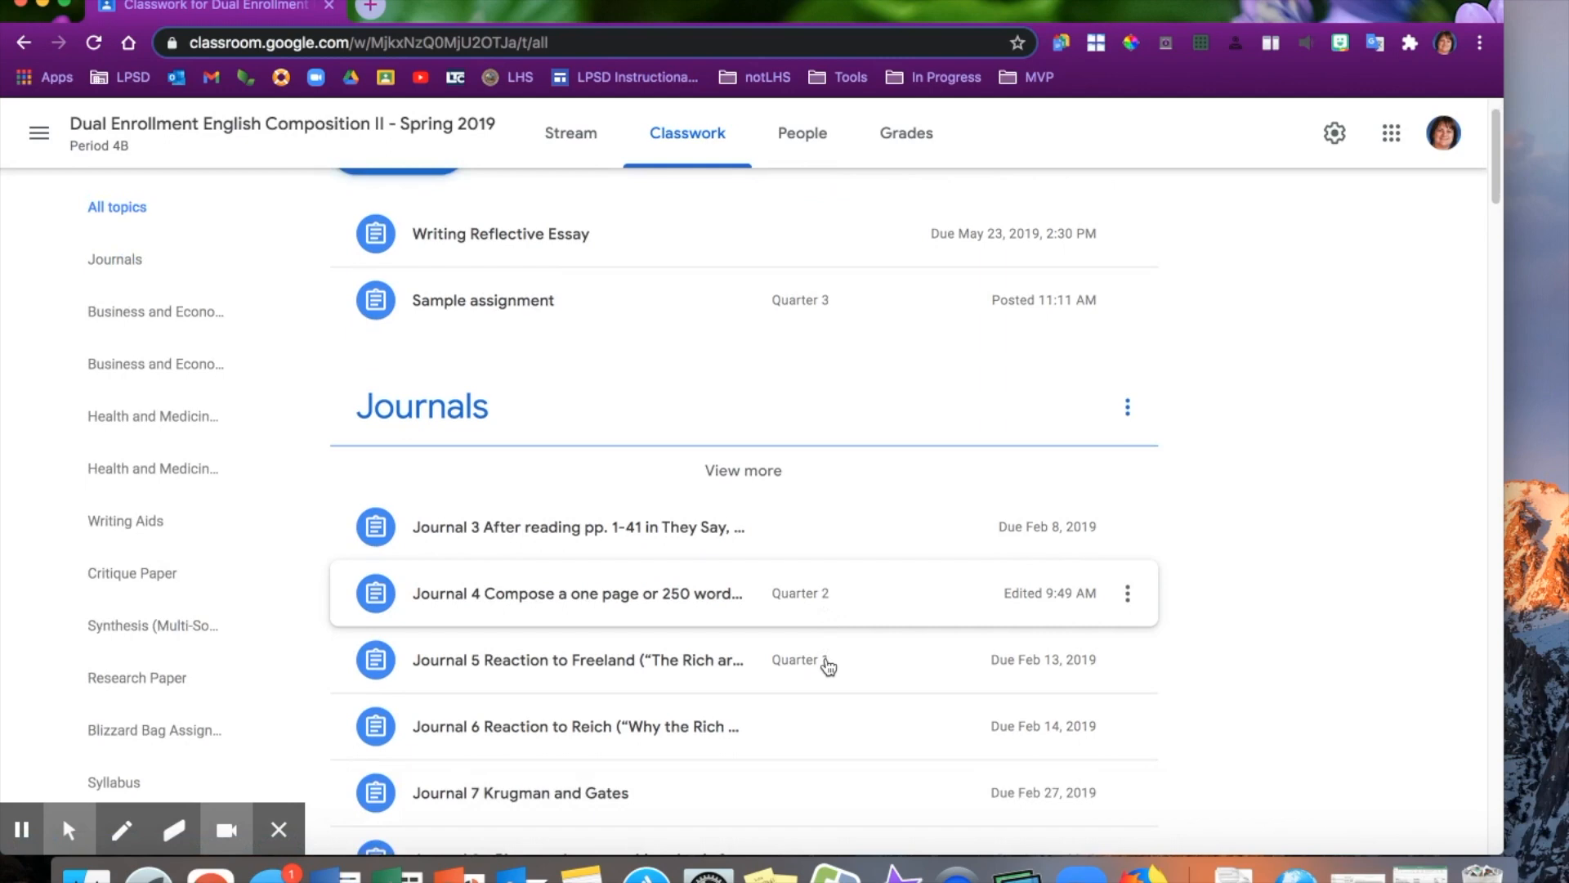